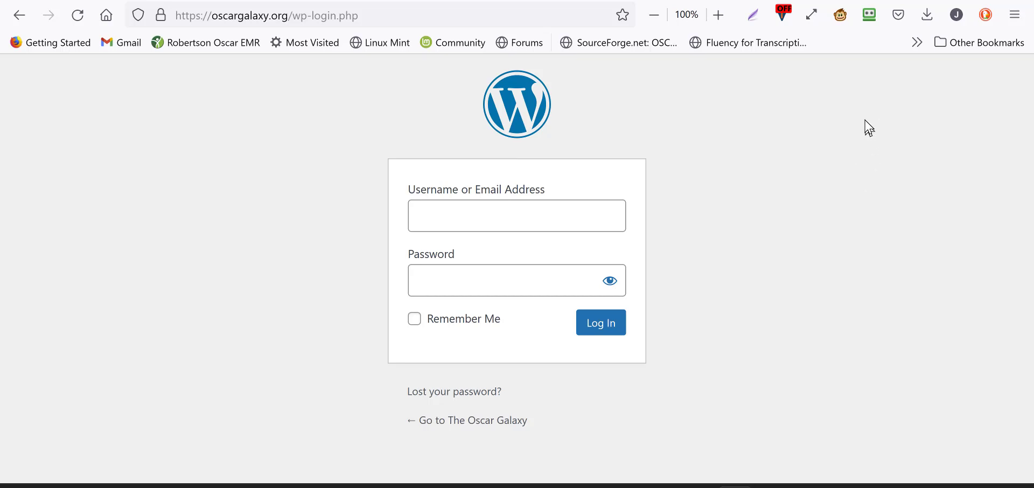
Step: Log in to the site's admin area with the saved RoboForm username and password
{"action": "left_click", "coordinate": [870, 21]}
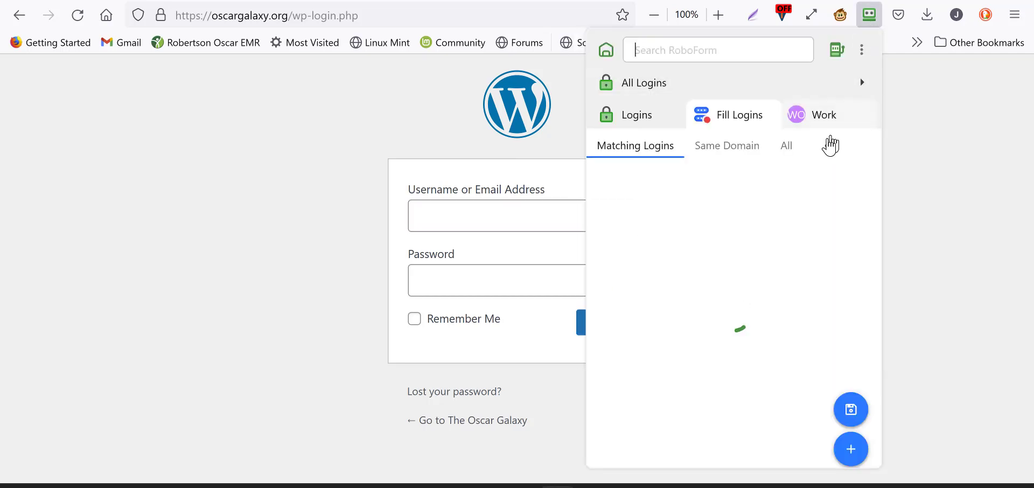
{"action": "left_click", "coordinate": [757, 178]}
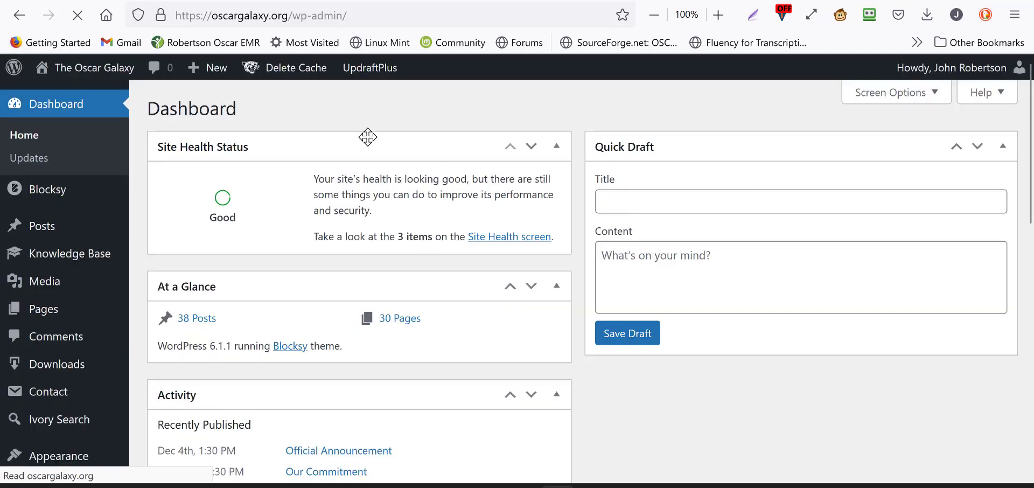
Step: Start a new download package from the WordPress admin area
{"action": "left_click", "coordinate": [217, 75]}
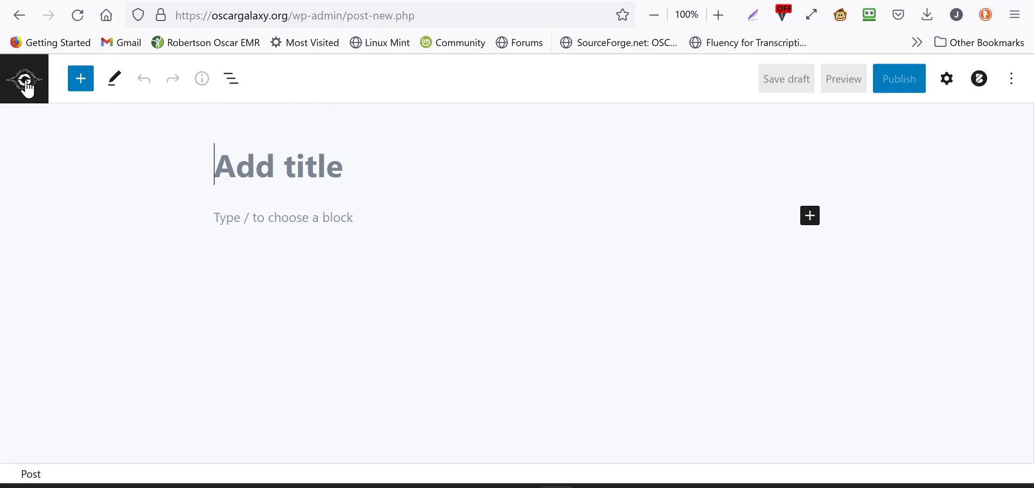
{"action": "left_click", "coordinate": [19, 22]}
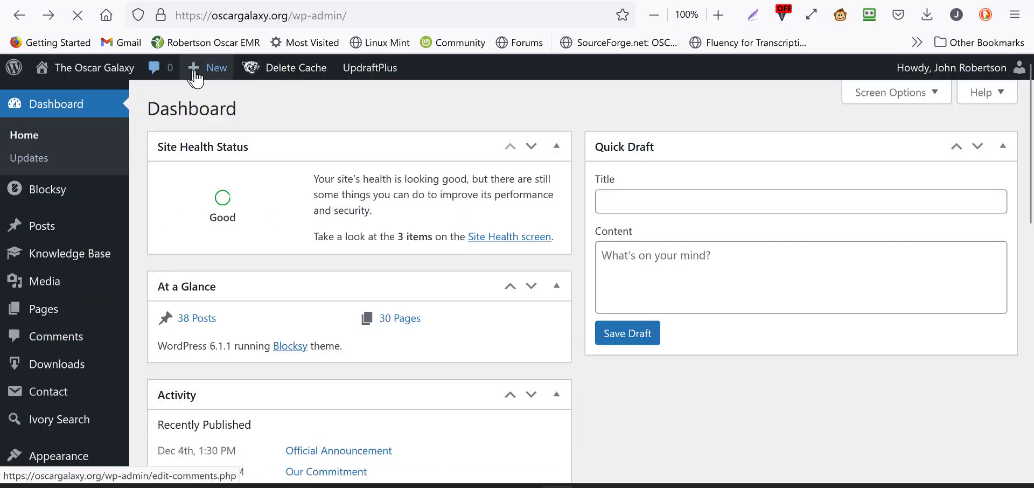
{"action": "mouse_move", "coordinate": [195, 79]}
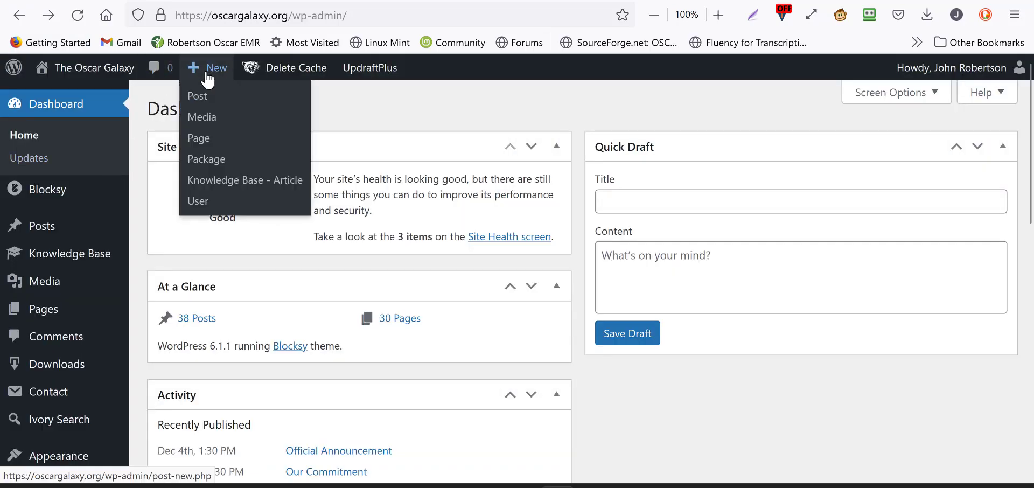
{"action": "left_click", "coordinate": [219, 168]}
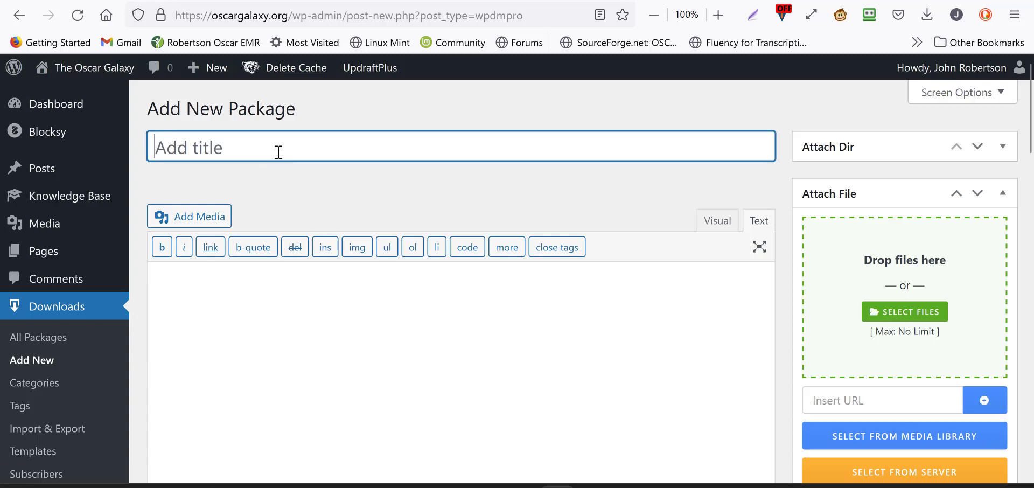
Step: Title the package "A New eForm Ontario Imaging 2022"
{"action": "type", "text": "A Ne"}
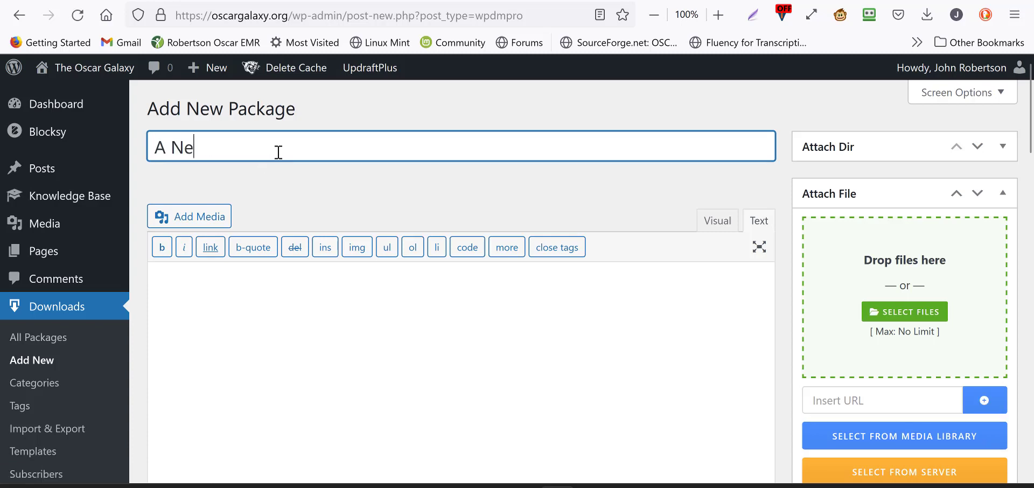
{"action": "type", "text": "w Packag"}
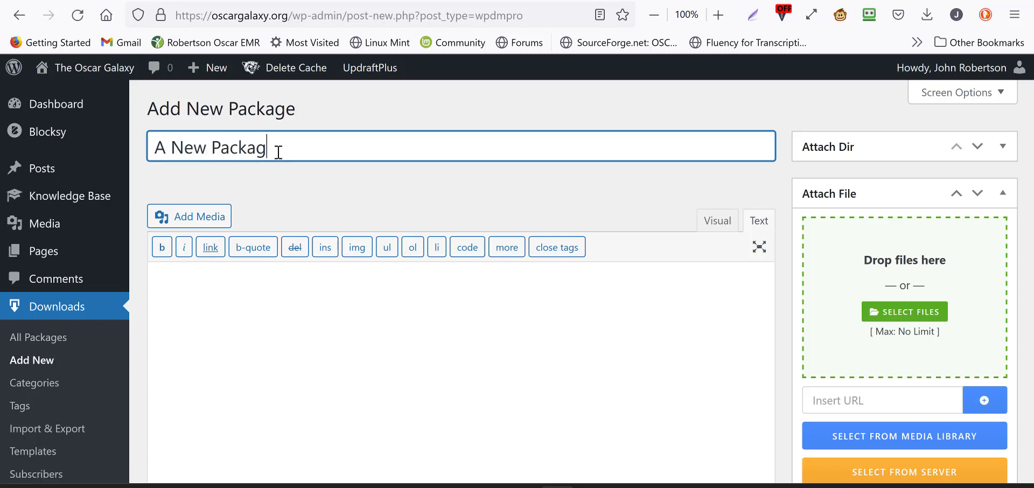
{"action": "key", "text": "BackSpace"}
{"action": "key", "text": "BackSpace"}
{"action": "key", "text": "BackSpace"}
{"action": "key", "text": "BackSpace"}
{"action": "key", "text": "BackSpace"}
{"action": "key", "text": "BackSpace"}
{"action": "type", "text": "eForm"}
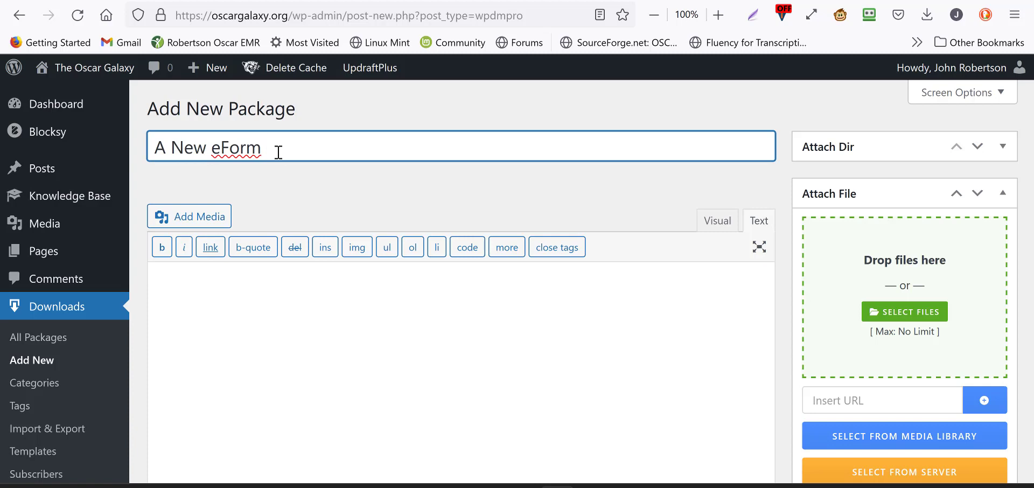
{"action": "type", "text": "Ontario"}
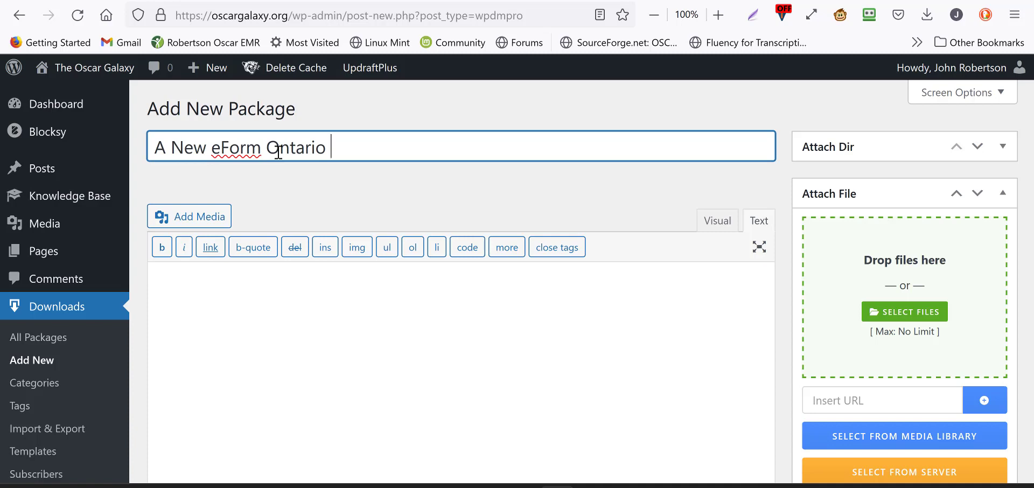
{"action": "type", "text": " Imaging"}
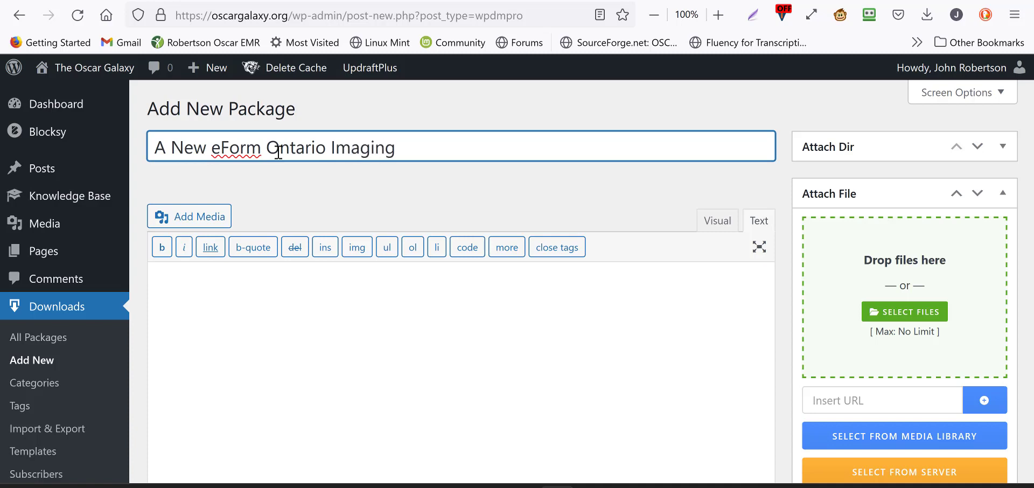
{"action": "type", "text": " 2022"}
Step: Enter the description "This is a new eForm for imaging in Ontario. It has a drop down list and some other features."
{"action": "left_click", "coordinate": [250, 274]}
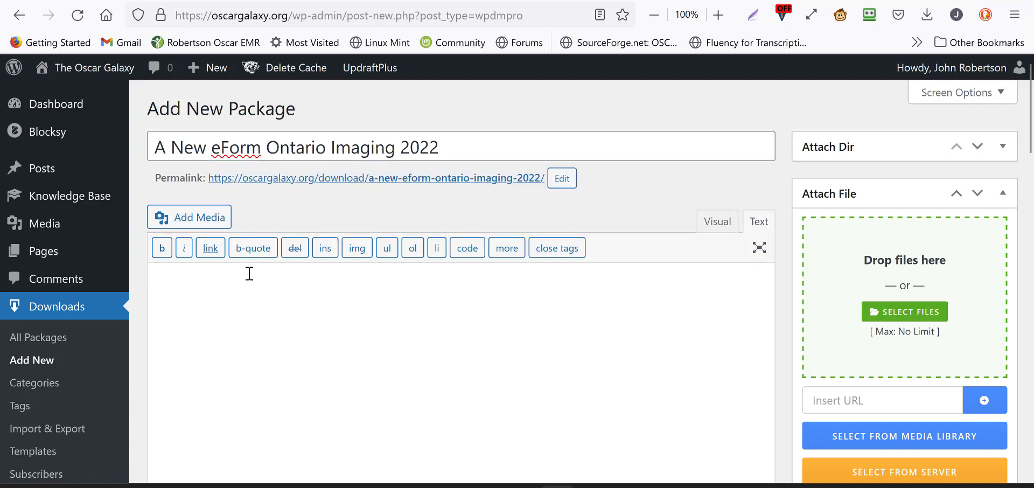
{"action": "type", "text": "This is a new "}
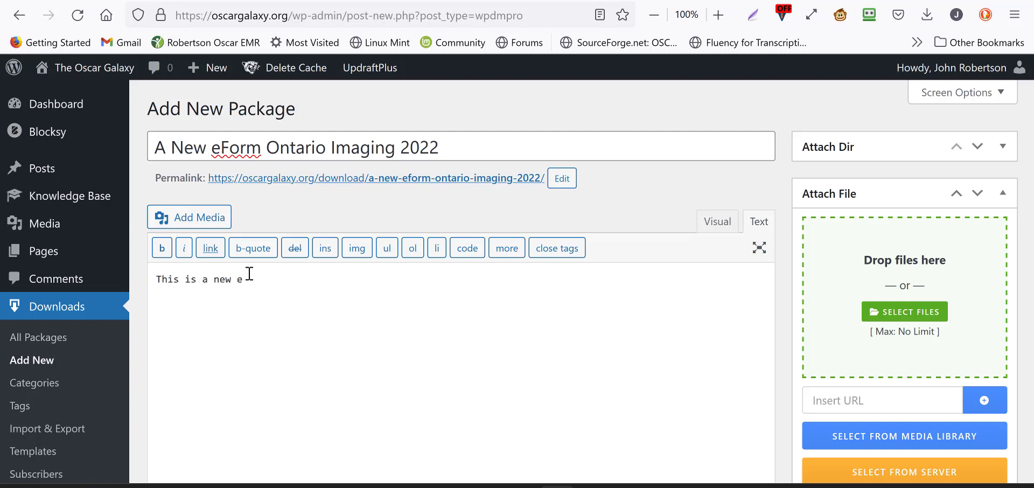
{"action": "type", "text": "eForm for imaging in"}
{"action": "type", "text": " ONt"}
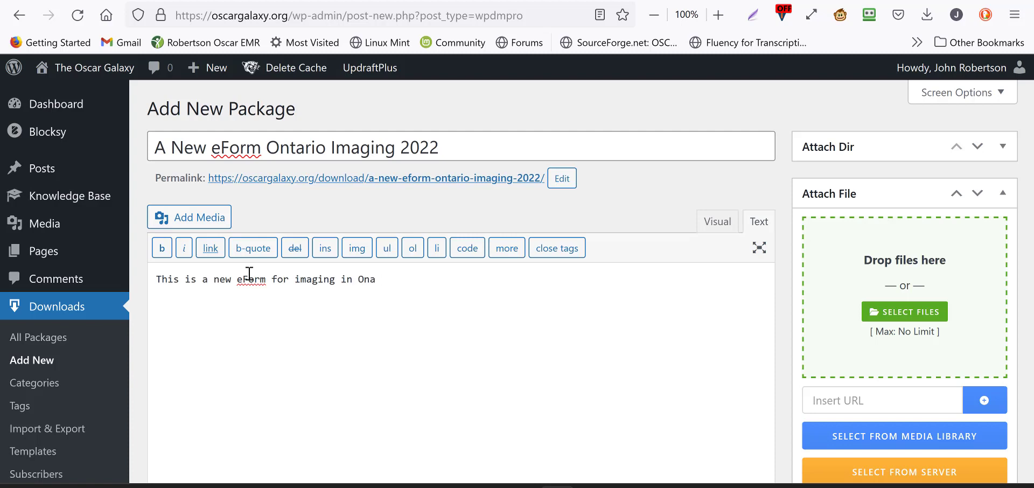
{"action": "type", "text": "ario.  It has a drop d"}
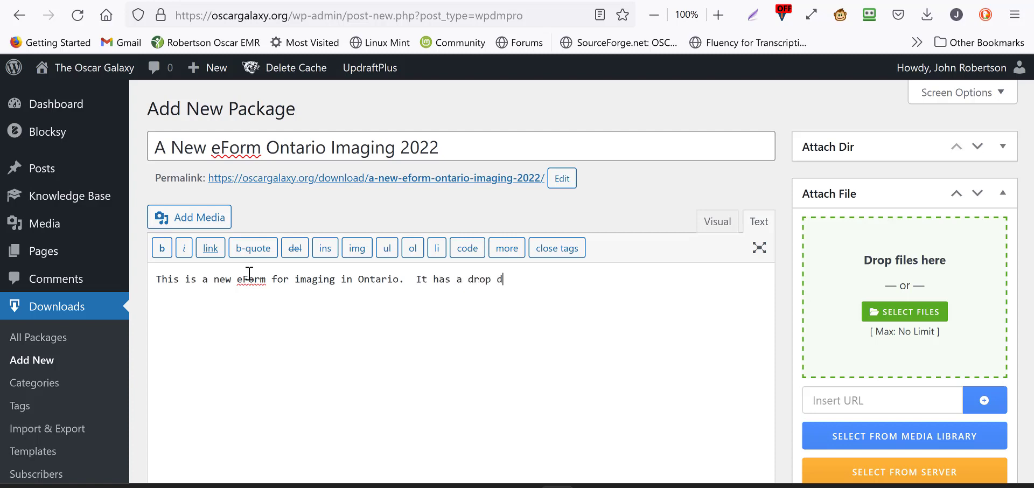
{"action": "type", "text": "oan list and some other"}
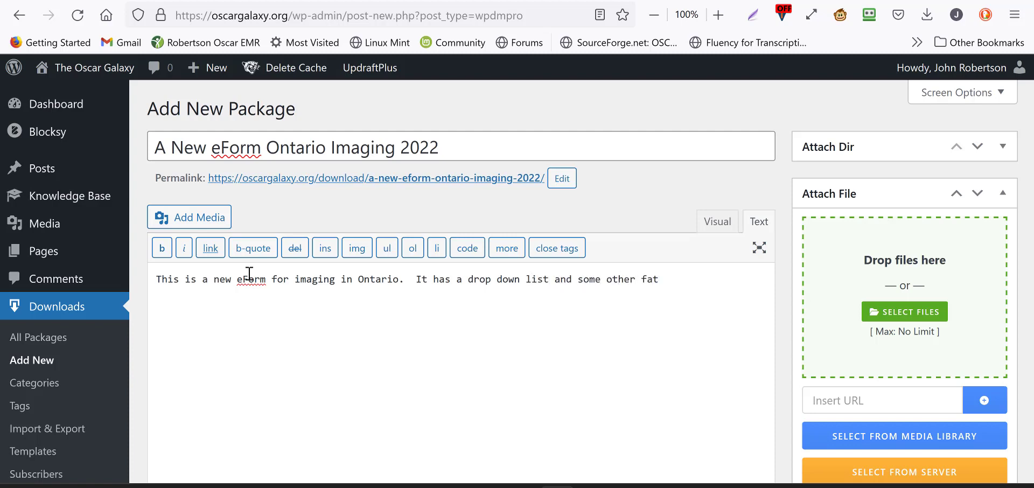
{"action": "type", "text": " features."}
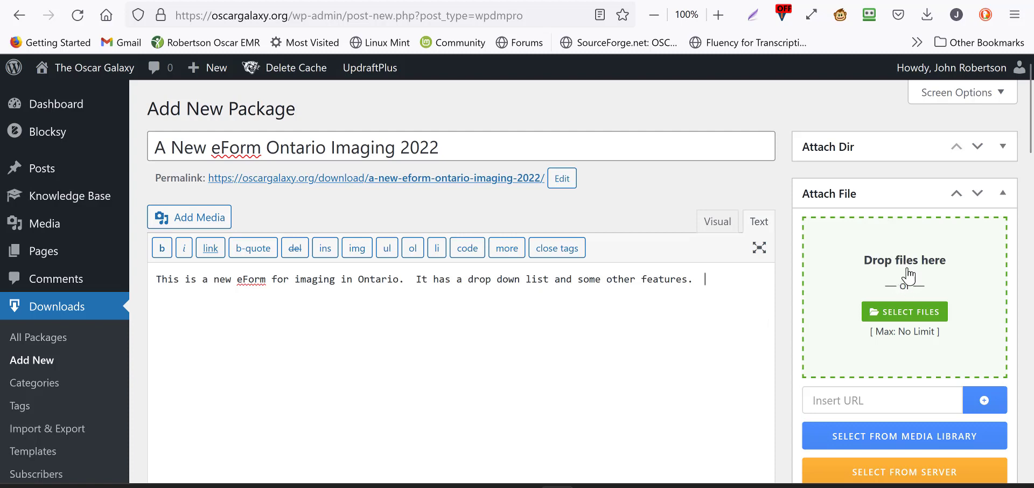
Step: Attach FH266Orders266And266Directives.zip from the Eform Generator folder to the package
{"action": "mouse_move", "coordinate": [426, 487]}
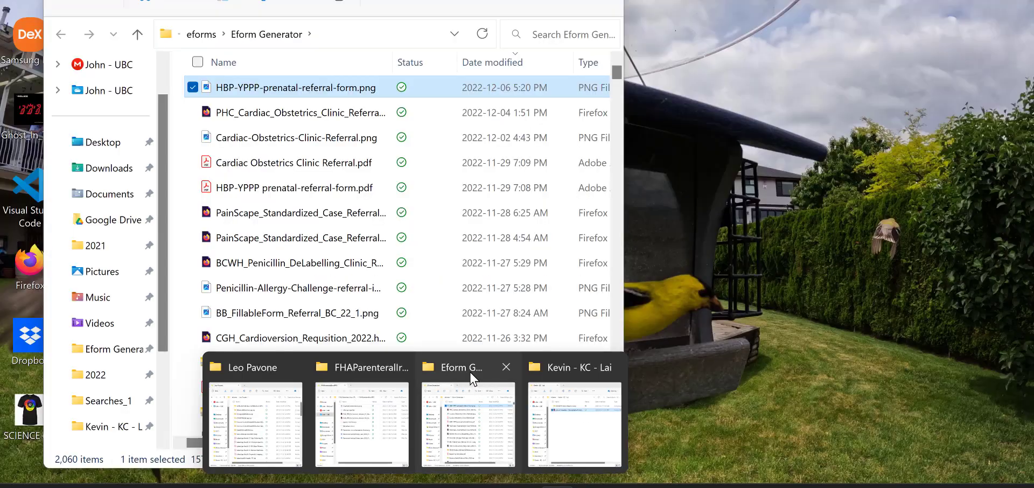
{"action": "left_click", "coordinate": [472, 377]}
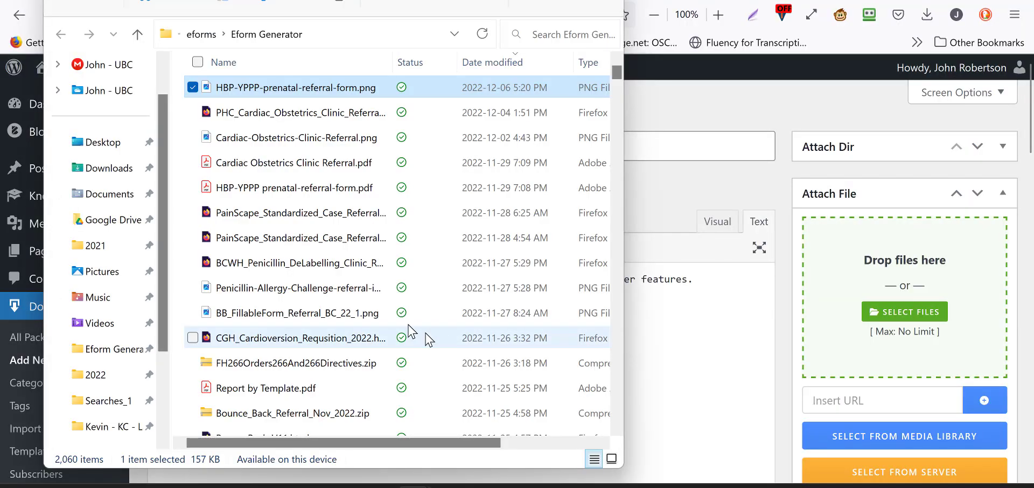
{"action": "left_click_drag", "start_coordinate": [302, 363], "coordinate": [875, 346]}
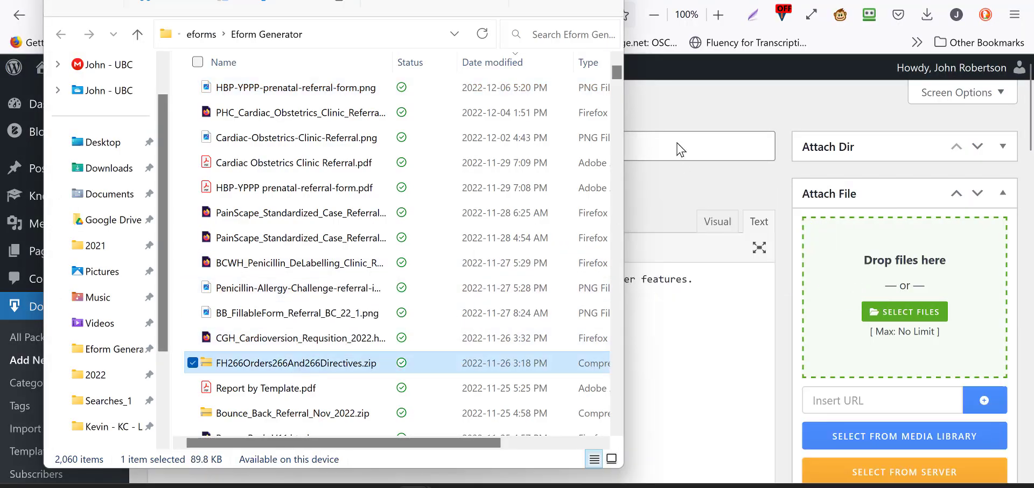
{"action": "left_click", "coordinate": [532, 1]}
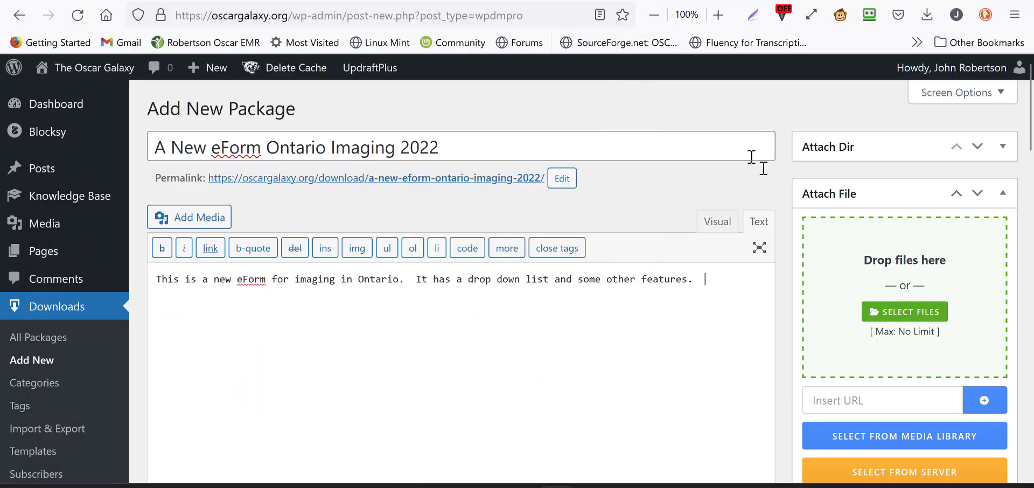
Step: Assign the package to the eForms category
{"action": "scroll", "coordinate": [856, 305], "scroll_direction": "down", "scroll_amount": 3}
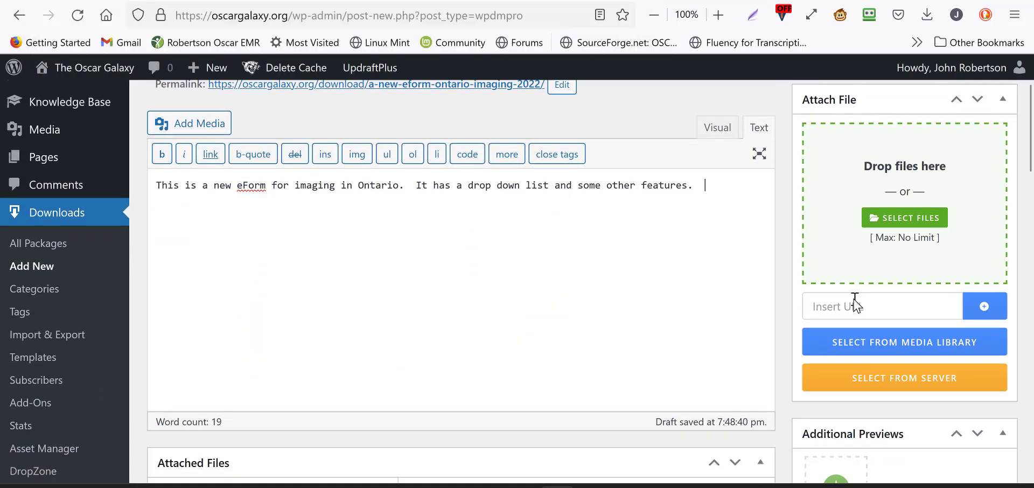
{"action": "scroll", "coordinate": [855, 304], "scroll_direction": "down", "scroll_amount": 2}
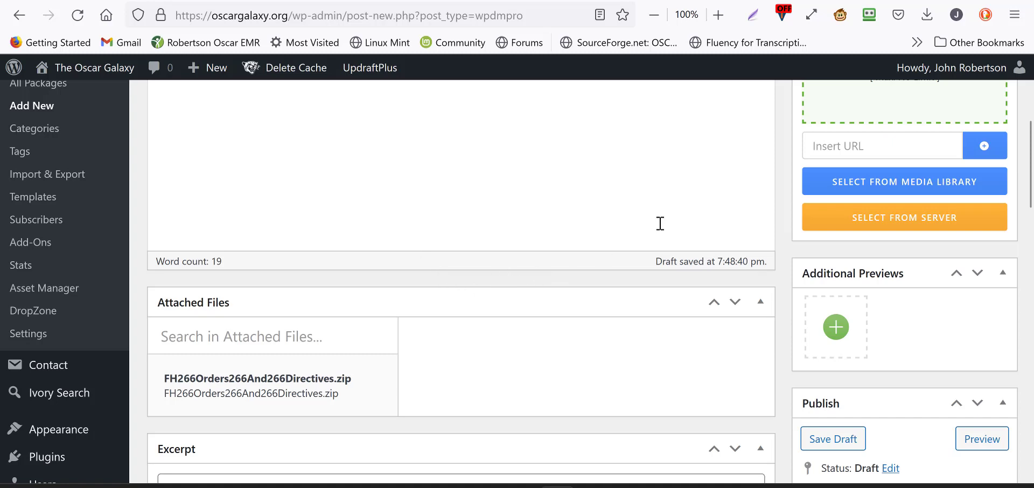
{"action": "scroll", "coordinate": [660, 223], "scroll_direction": "down", "scroll_amount": 2}
{"action": "scroll", "coordinate": [661, 224], "scroll_direction": "down", "scroll_amount": 3}
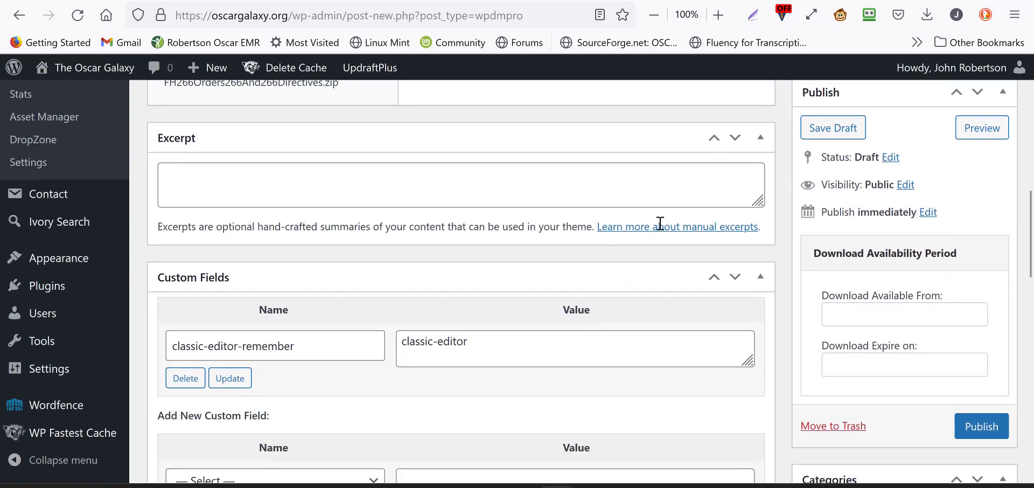
{"action": "scroll", "coordinate": [779, 248], "scroll_direction": "down", "scroll_amount": 3}
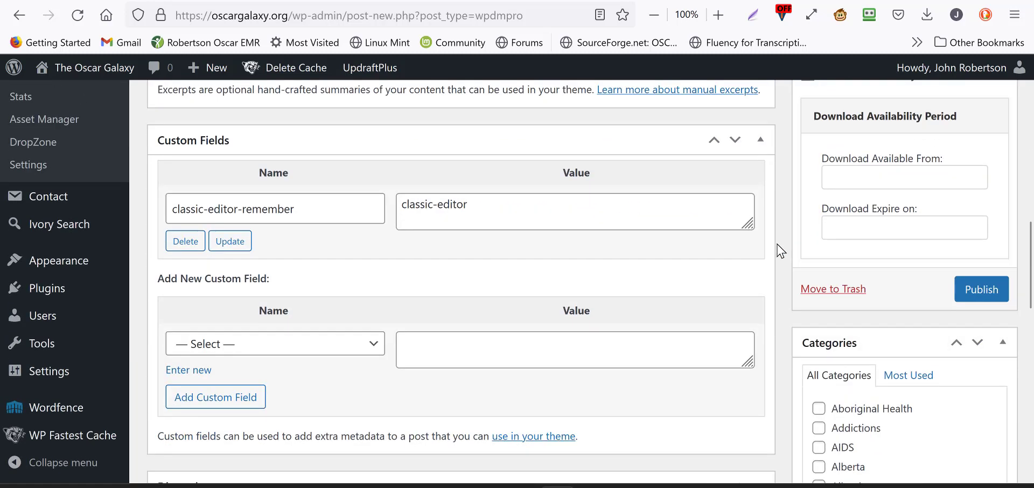
{"action": "scroll", "coordinate": [779, 248], "scroll_direction": "down", "scroll_amount": 1}
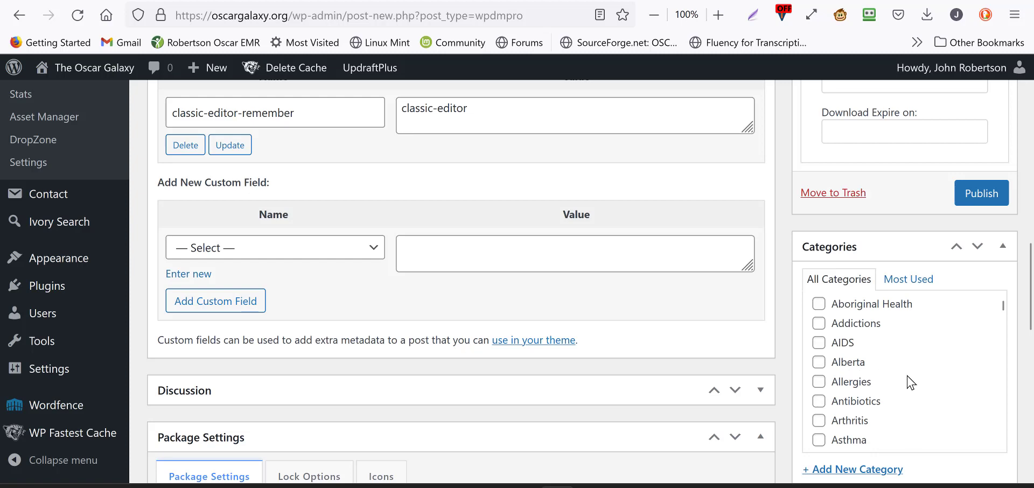
{"action": "scroll", "coordinate": [910, 381], "scroll_direction": "down", "scroll_amount": 2}
{"action": "scroll", "coordinate": [910, 382], "scroll_direction": "down", "scroll_amount": 2}
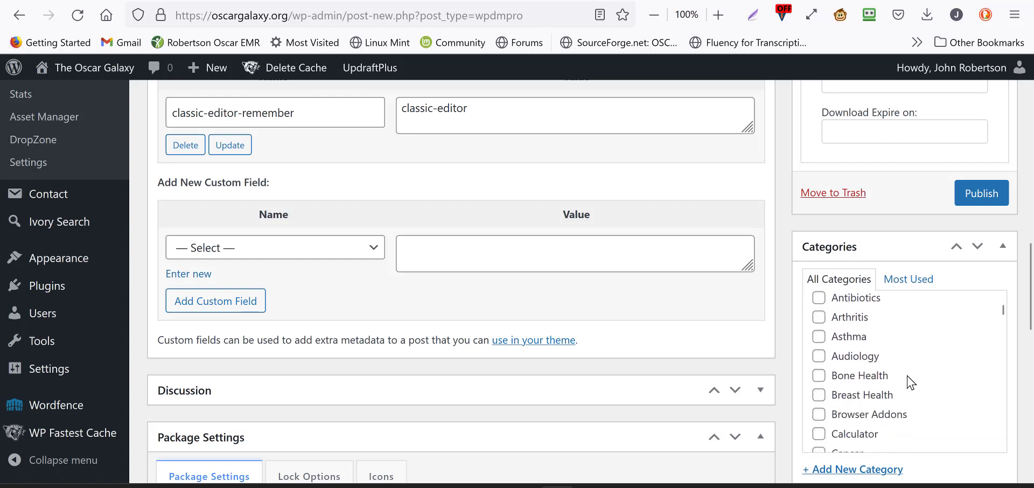
{"action": "scroll", "coordinate": [910, 383], "scroll_direction": "down", "scroll_amount": 1}
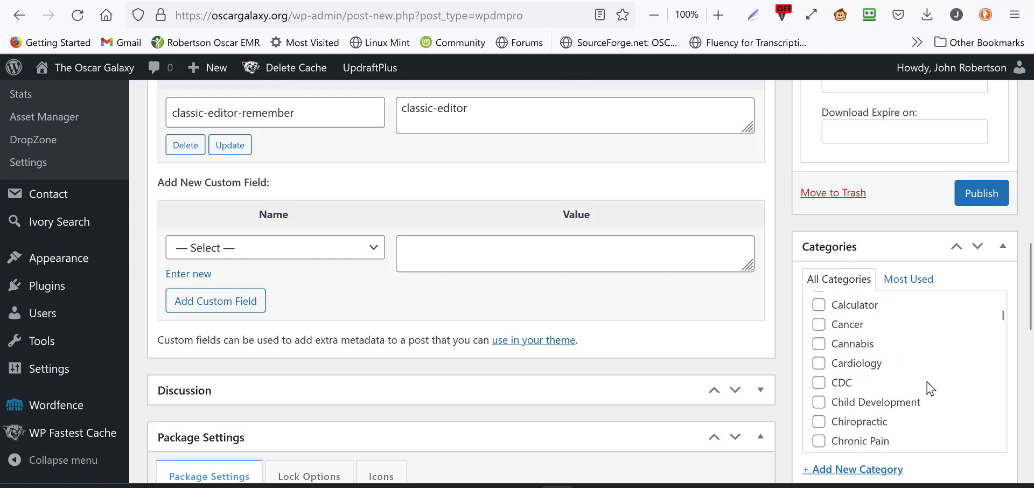
{"action": "scroll", "coordinate": [931, 388], "scroll_direction": "down", "scroll_amount": 5}
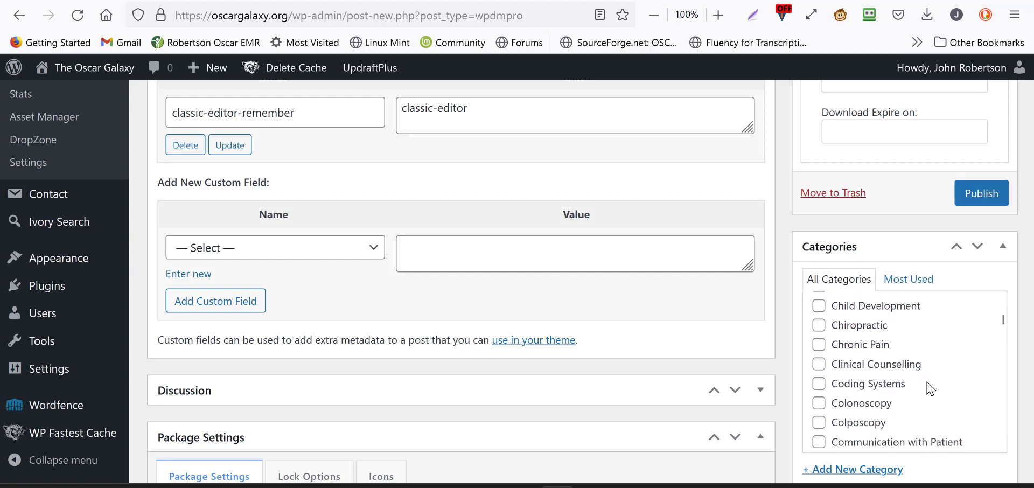
{"action": "scroll", "coordinate": [928, 385], "scroll_direction": "down", "scroll_amount": 4}
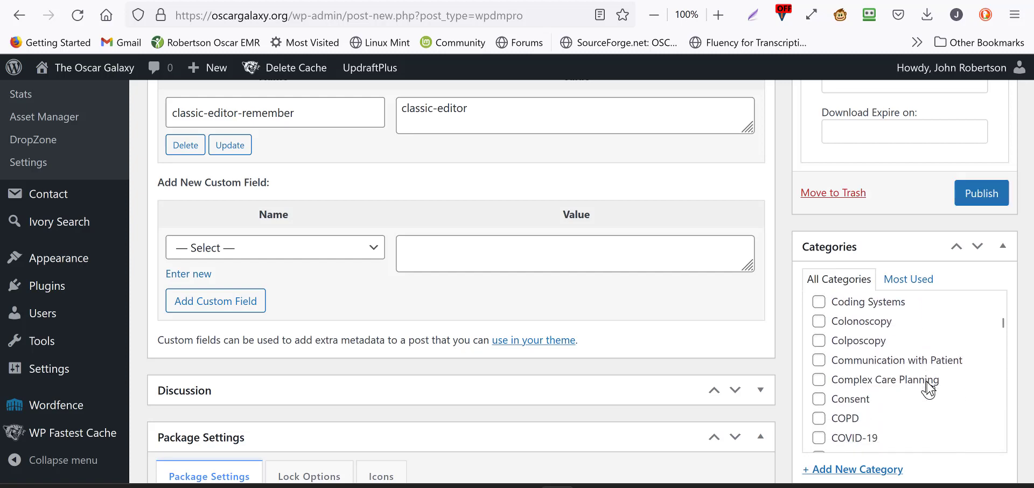
{"action": "scroll", "coordinate": [928, 384], "scroll_direction": "down", "scroll_amount": 5}
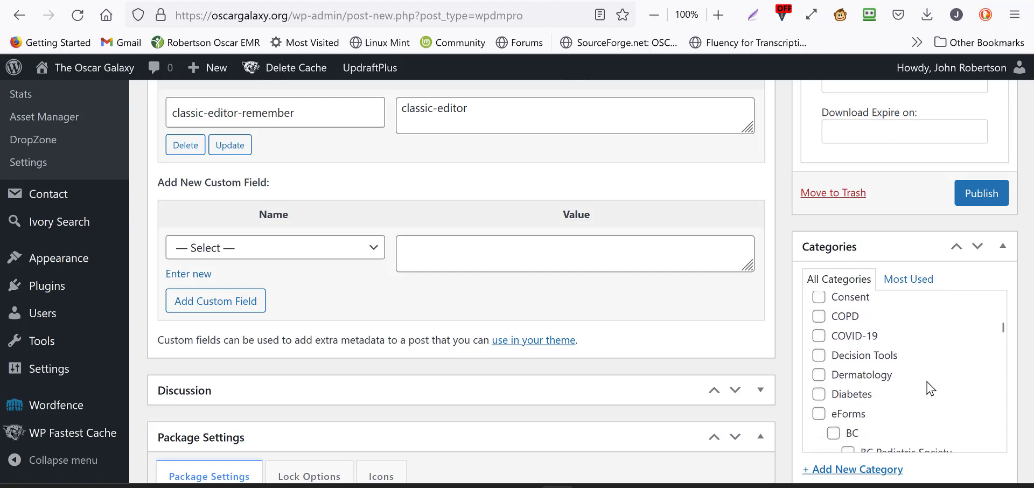
{"action": "scroll", "coordinate": [930, 388], "scroll_direction": "down", "scroll_amount": 1}
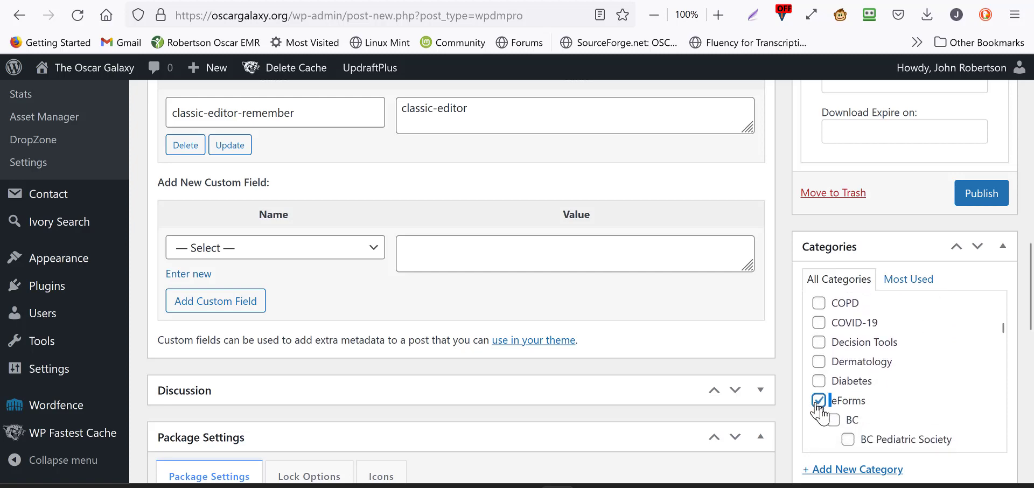
Step: Assign the package to the Imaging and ON subcategories of eForms, and to GTA under ON
{"action": "scroll", "coordinate": [897, 396], "scroll_direction": "down", "scroll_amount": 10}
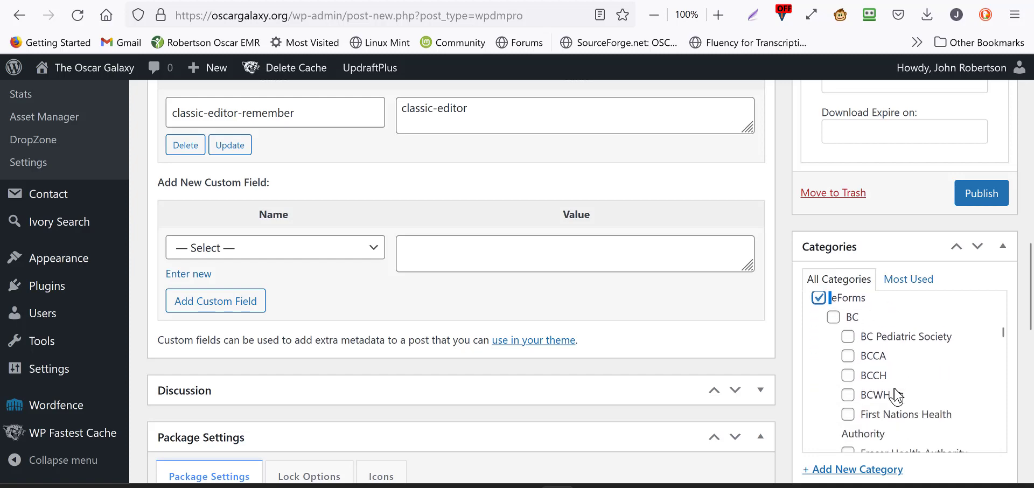
{"action": "scroll", "coordinate": [897, 396], "scroll_direction": "down", "scroll_amount": 2}
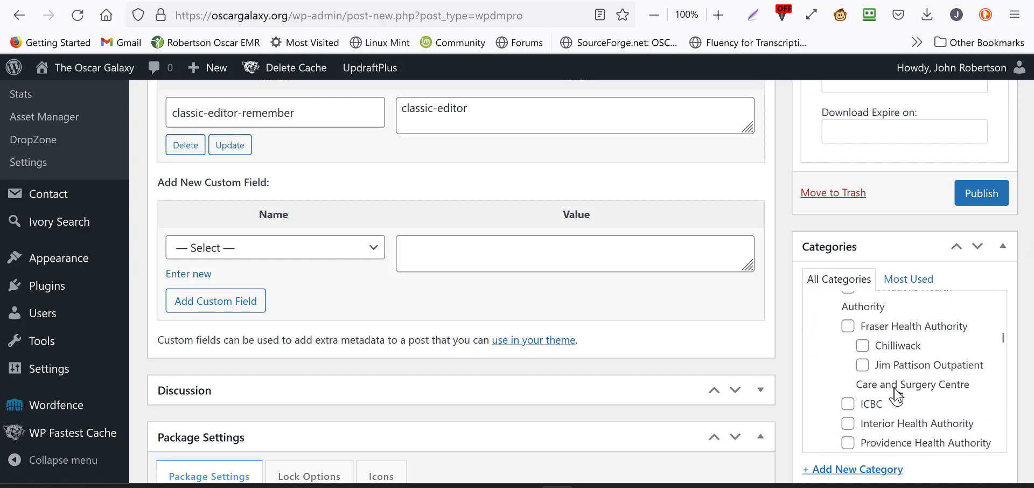
{"action": "scroll", "coordinate": [897, 396], "scroll_direction": "down", "scroll_amount": 5}
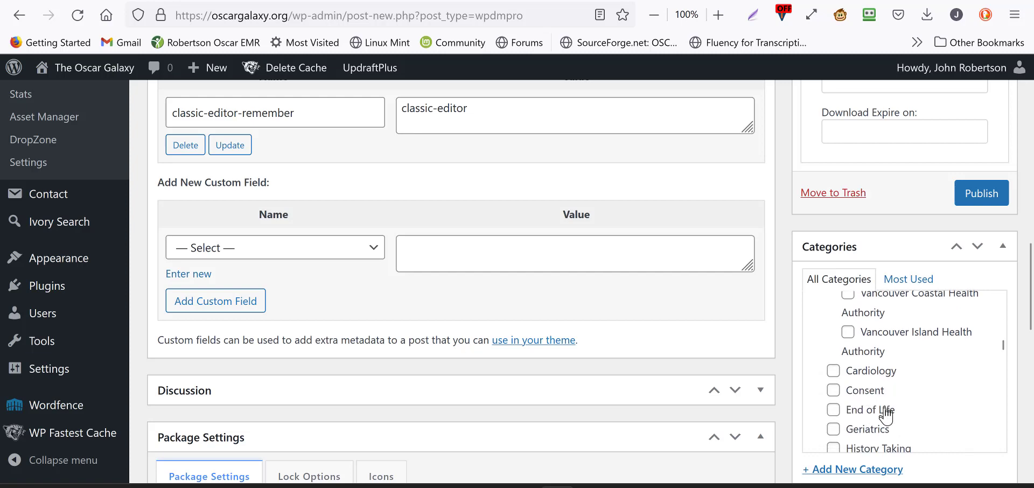
{"action": "scroll", "coordinate": [889, 424], "scroll_direction": "down", "scroll_amount": 2}
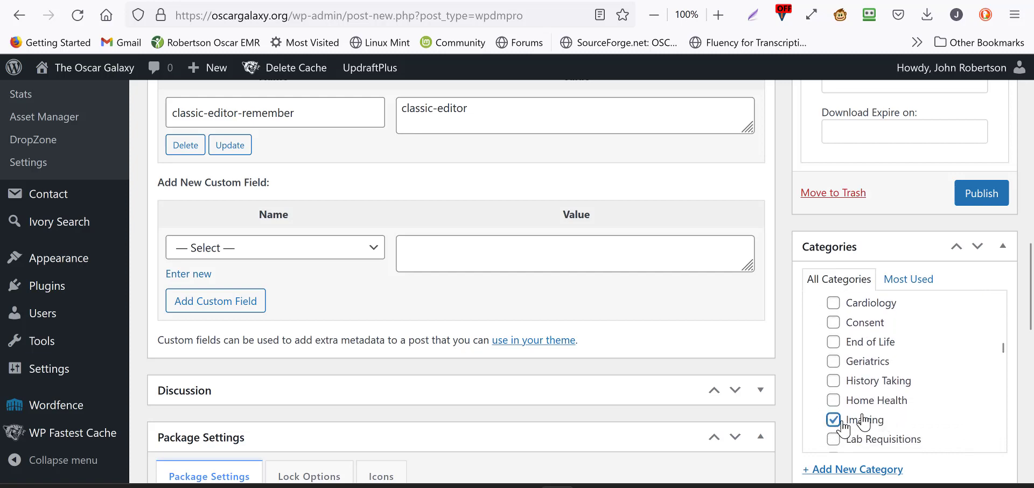
{"action": "scroll", "coordinate": [907, 407], "scroll_direction": "down", "scroll_amount": 1}
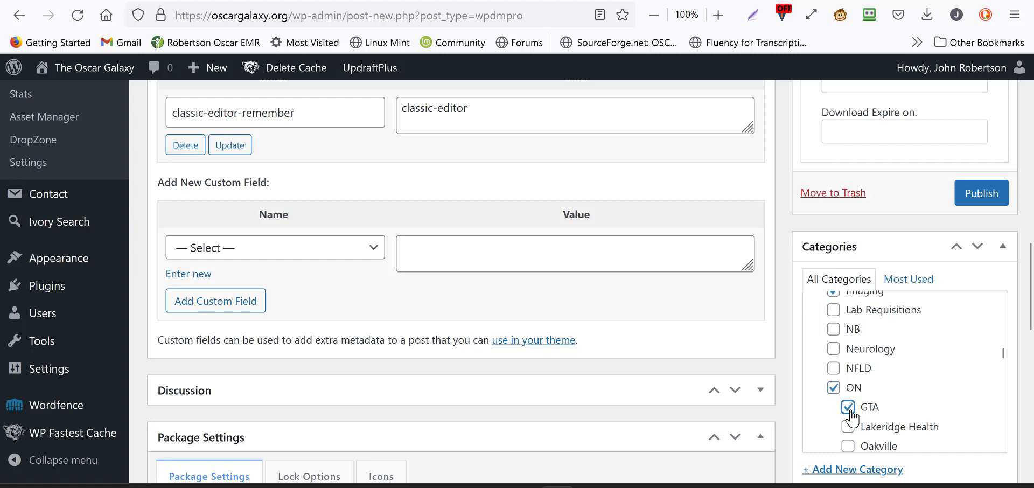
Step: Assign the package to the top-level Radiology category as well
{"action": "scroll", "coordinate": [911, 389], "scroll_direction": "down", "scroll_amount": 10}
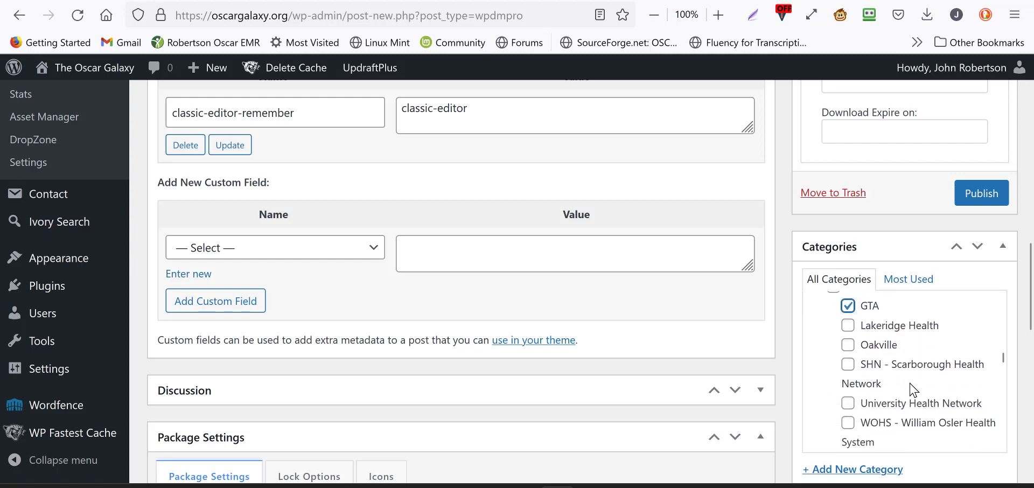
{"action": "scroll", "coordinate": [912, 389], "scroll_direction": "down", "scroll_amount": 10}
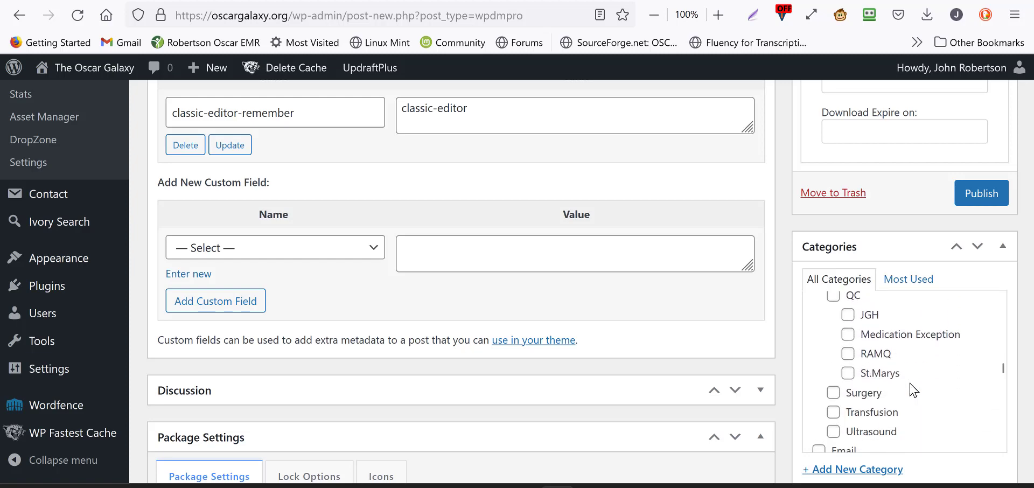
{"action": "scroll", "coordinate": [911, 389], "scroll_direction": "down", "scroll_amount": 3}
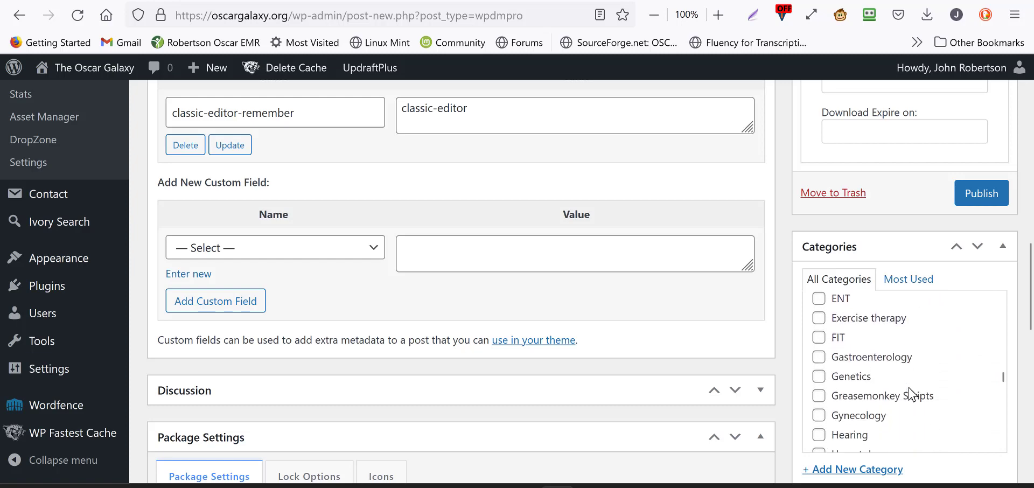
{"action": "scroll", "coordinate": [913, 395], "scroll_direction": "down", "scroll_amount": 3}
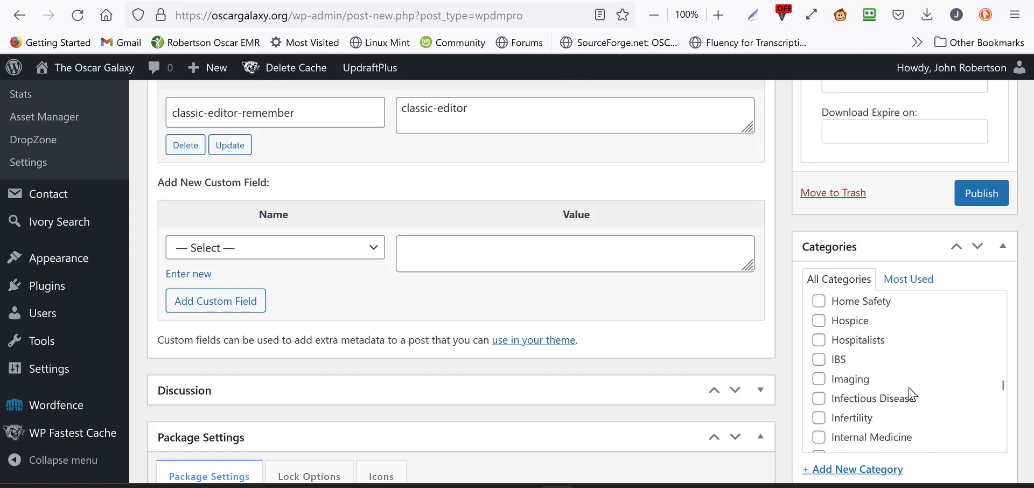
{"action": "scroll", "coordinate": [912, 395], "scroll_direction": "down", "scroll_amount": 3}
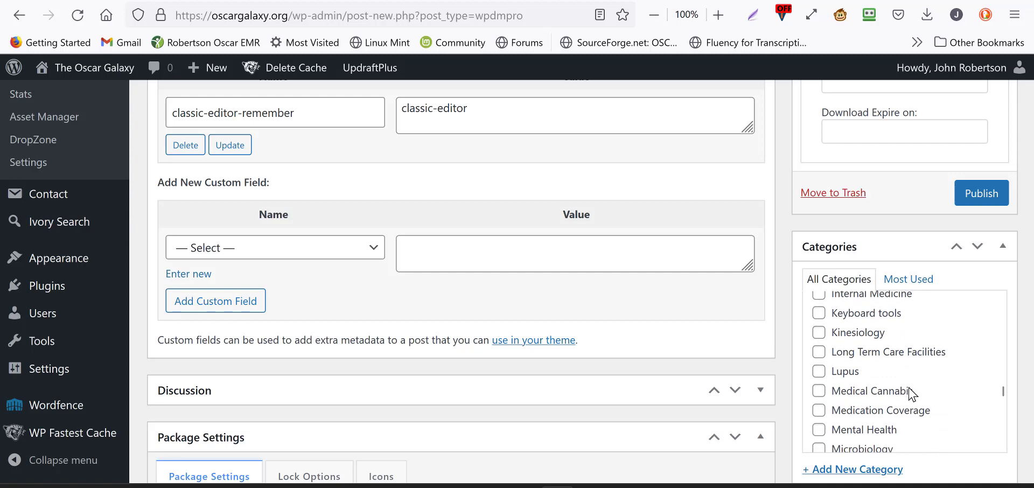
{"action": "scroll", "coordinate": [910, 393], "scroll_direction": "down", "scroll_amount": 1}
{"action": "scroll", "coordinate": [910, 395], "scroll_direction": "down", "scroll_amount": 2}
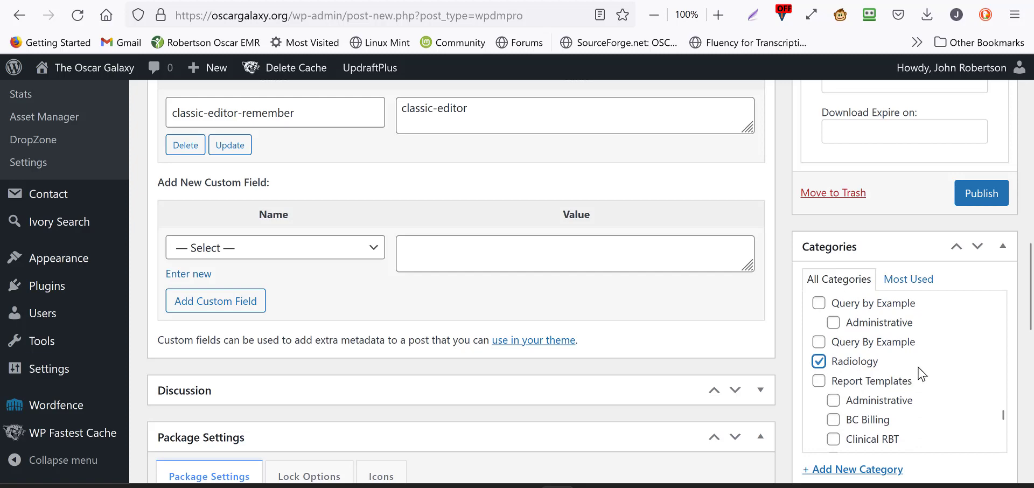
Step: Assign the package to the Xray category at the end of the category list
{"action": "scroll", "coordinate": [922, 373], "scroll_direction": "down", "scroll_amount": 4}
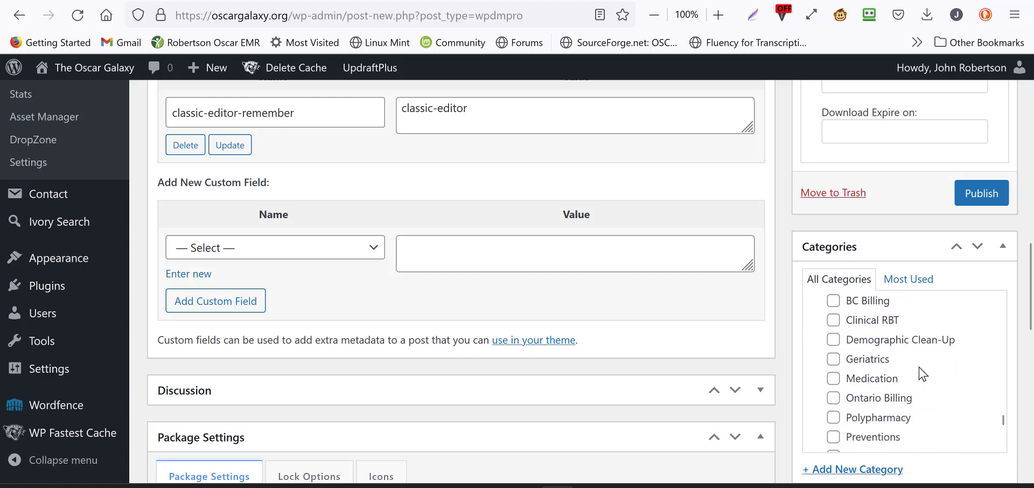
{"action": "scroll", "coordinate": [922, 373], "scroll_direction": "down", "scroll_amount": 5}
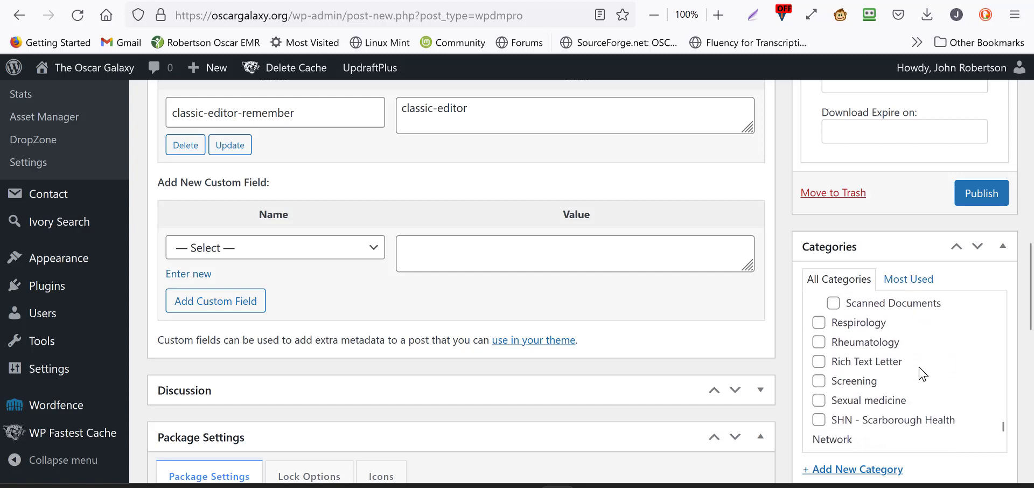
{"action": "scroll", "coordinate": [922, 374], "scroll_direction": "down", "scroll_amount": 2}
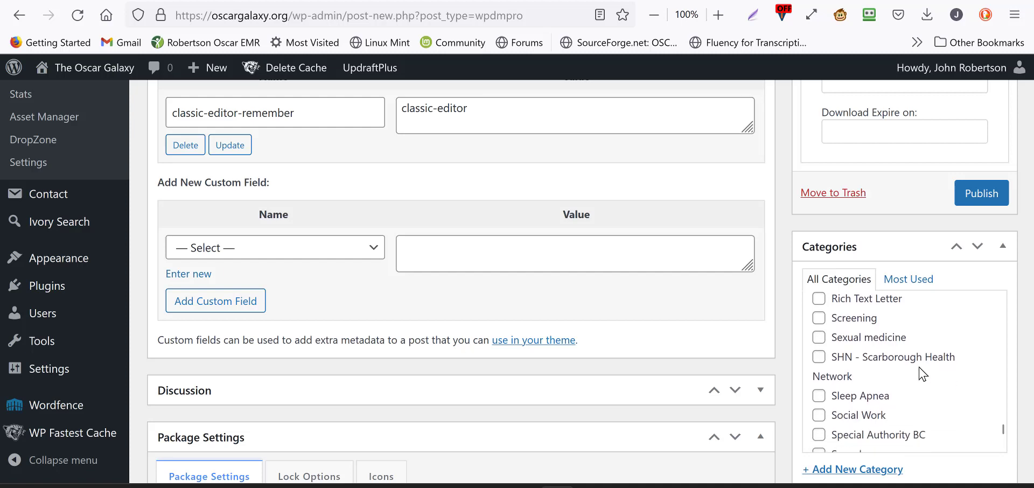
{"action": "scroll", "coordinate": [922, 373], "scroll_direction": "down", "scroll_amount": 6}
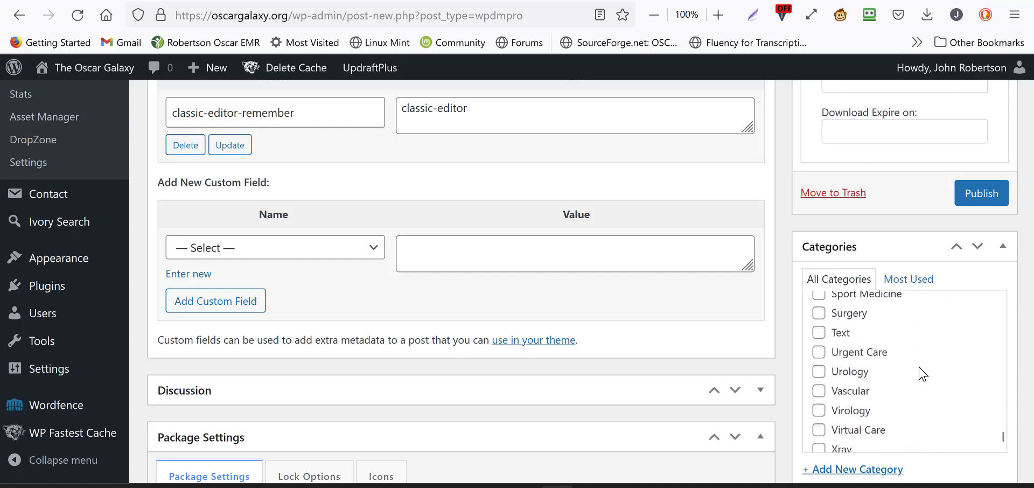
{"action": "scroll", "coordinate": [922, 373], "scroll_direction": "down", "scroll_amount": 1}
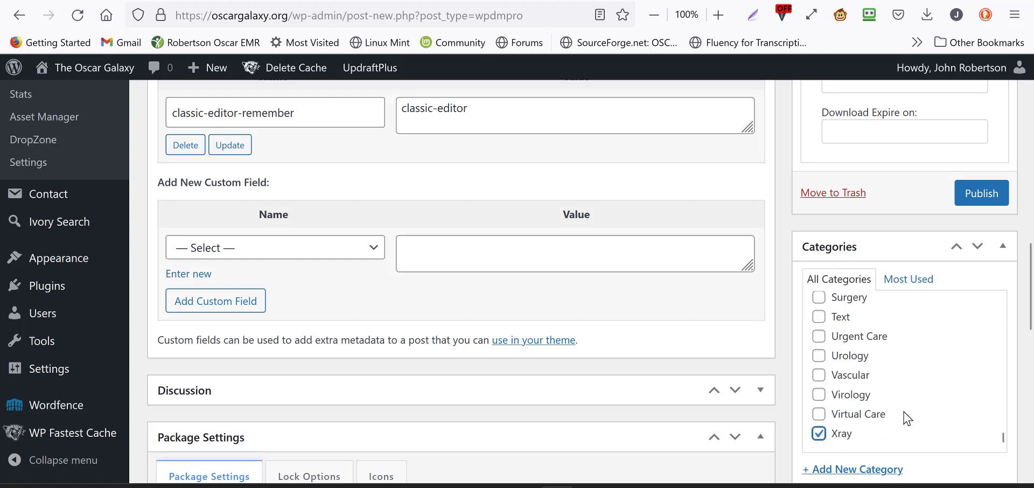
Step: Enter Ontario, GTA and Imaging as comma-separated tags for the package
{"action": "scroll", "coordinate": [905, 418], "scroll_direction": "down", "scroll_amount": 2}
{"action": "scroll", "coordinate": [905, 415], "scroll_direction": "down", "scroll_amount": 3}
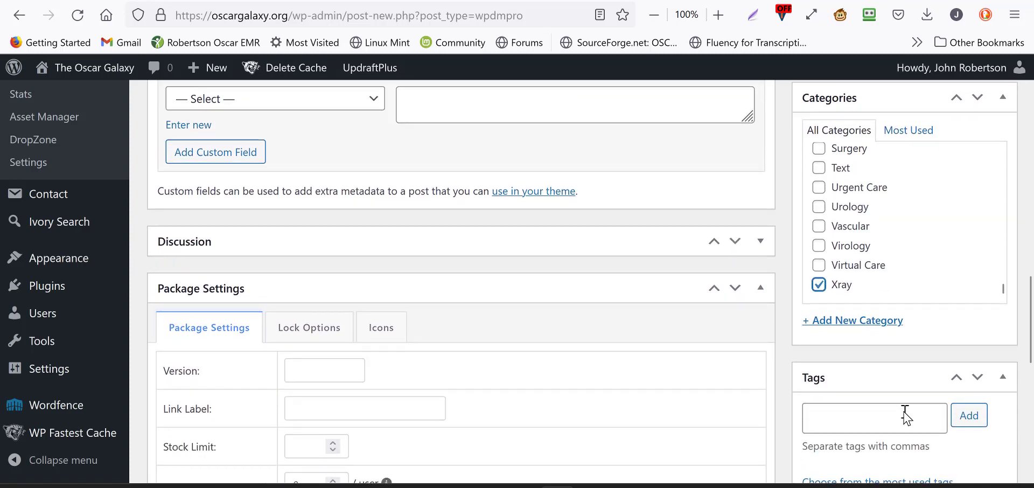
{"action": "scroll", "coordinate": [935, 360], "scroll_direction": "down", "scroll_amount": 1}
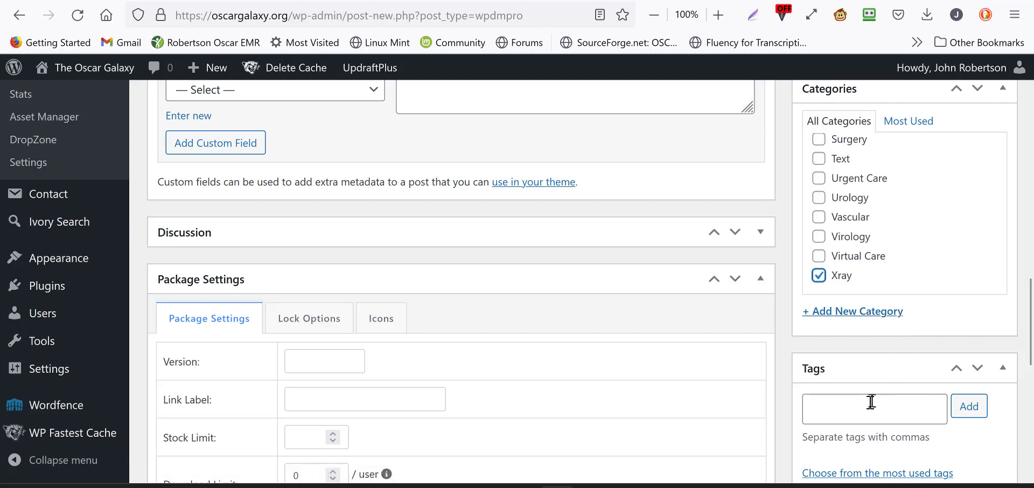
{"action": "left_click", "coordinate": [860, 416]}
{"action": "scroll", "coordinate": [860, 415], "scroll_direction": "down", "scroll_amount": 2}
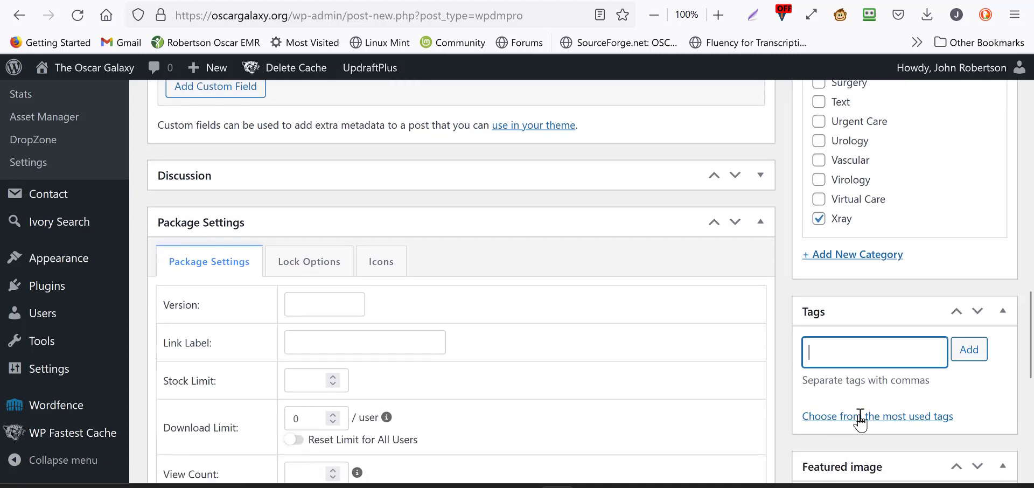
{"action": "type", "text": "Ontario"}
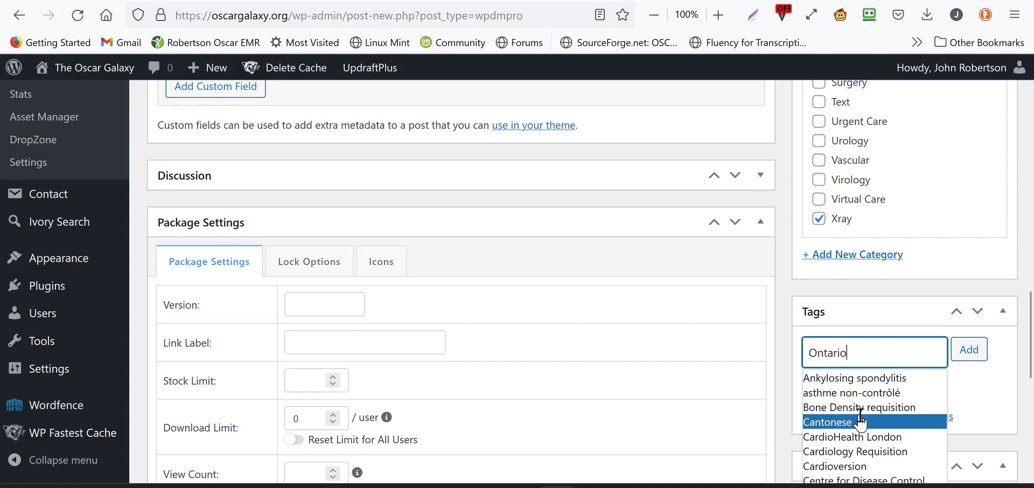
{"action": "left_click", "coordinate": [845, 388]}
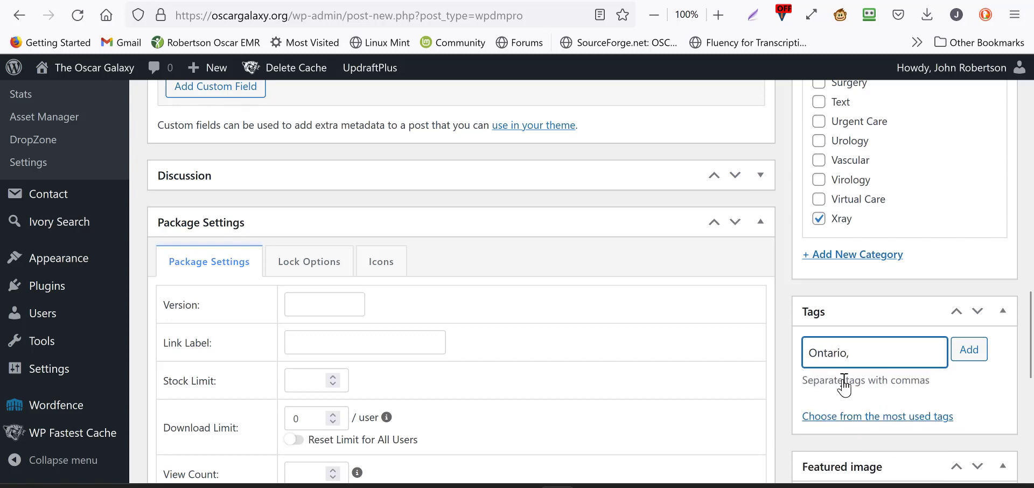
{"action": "type", "text": "GTA, Imaging"}
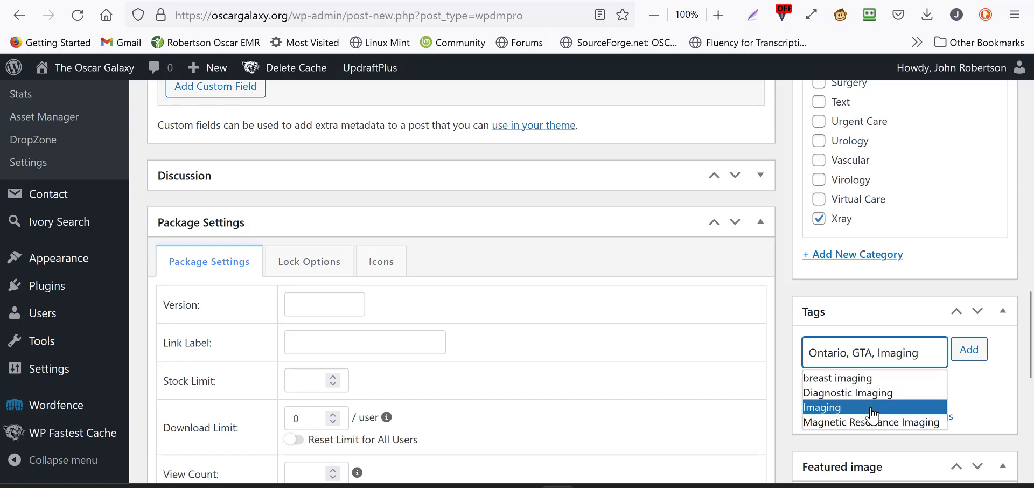
{"action": "left_click", "coordinate": [888, 407]}
Step: Look through the most used tags and add the entered tags to the package
{"action": "left_click", "coordinate": [894, 416]}
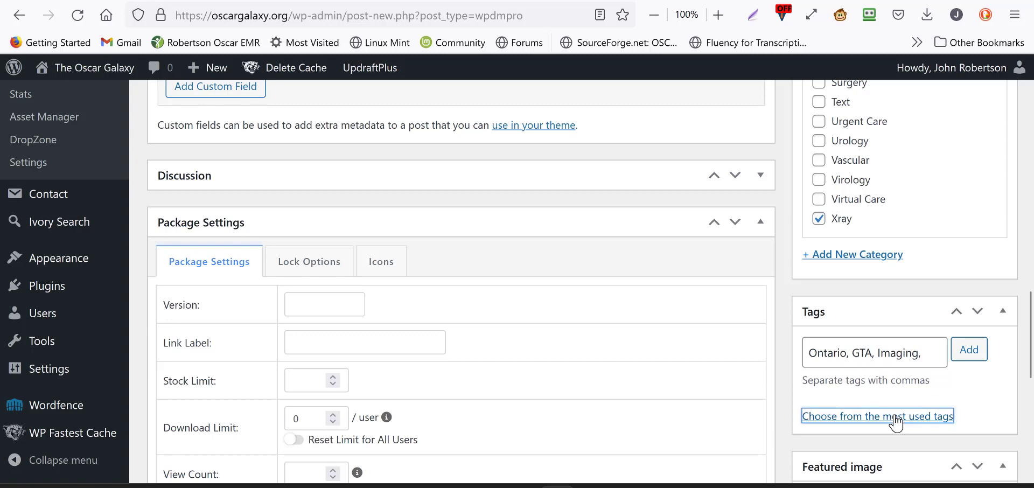
{"action": "scroll", "coordinate": [896, 423], "scroll_direction": "down", "scroll_amount": 5}
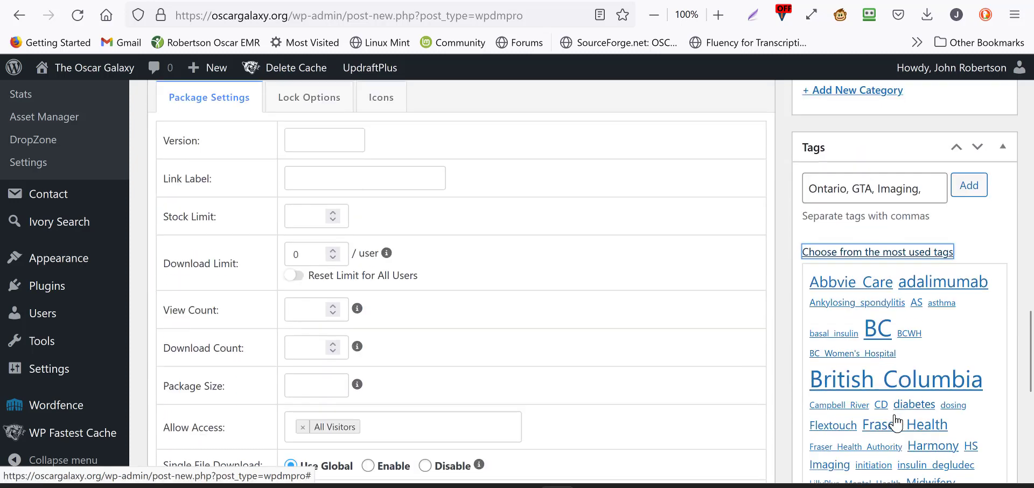
{"action": "scroll", "coordinate": [896, 424], "scroll_direction": "down", "scroll_amount": 4}
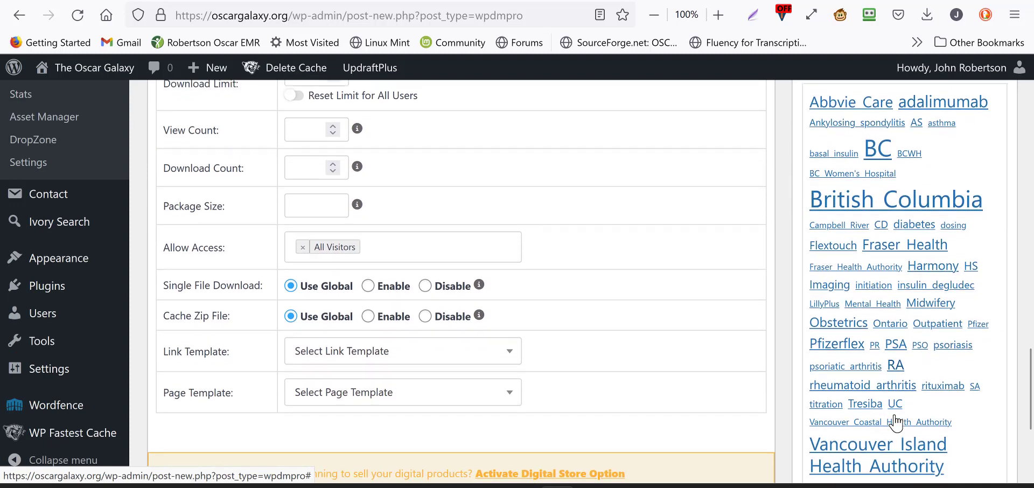
{"action": "scroll", "coordinate": [896, 423], "scroll_direction": "up", "scroll_amount": 7}
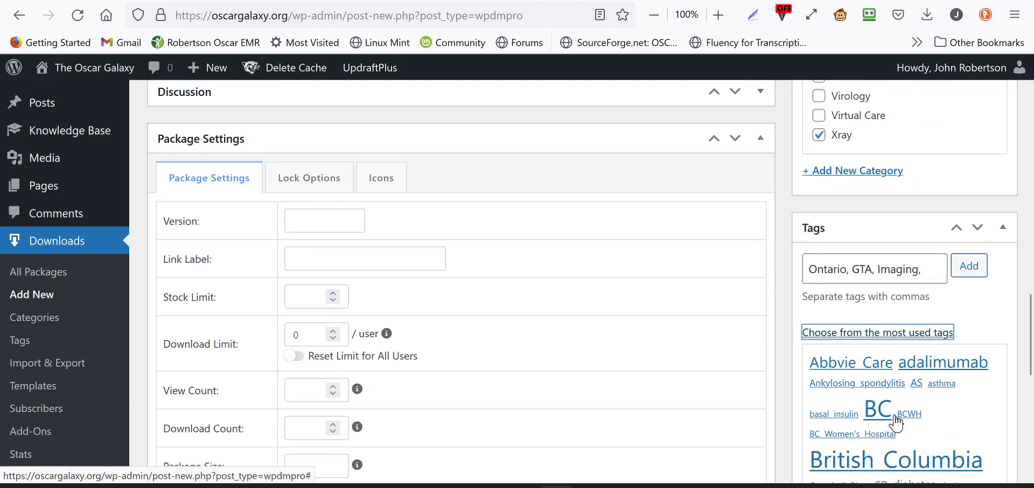
{"action": "left_click", "coordinate": [966, 278]}
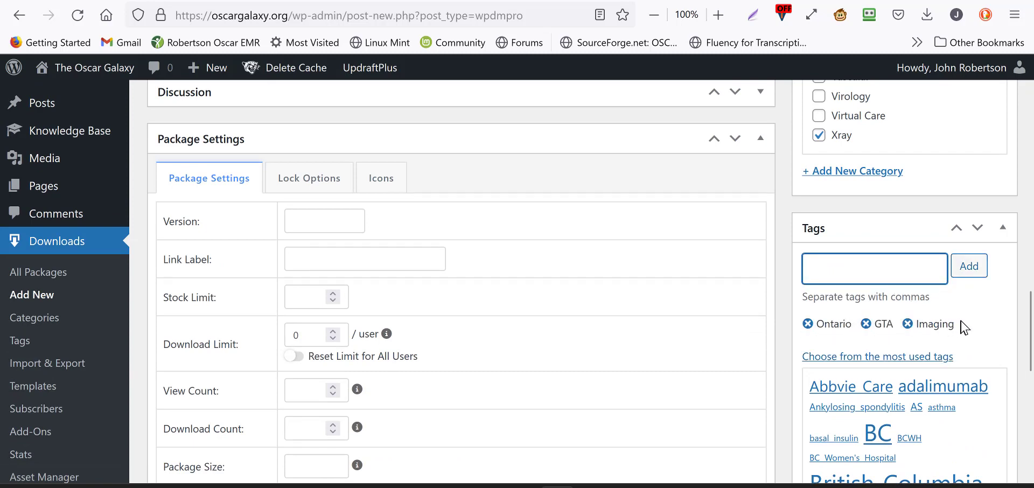
Step: Upload Cardiac-Obstetrics-Clinic-Referral.png from the Eform Generator folder as the image for the package's featured image
{"action": "scroll", "coordinate": [963, 328], "scroll_direction": "down", "scroll_amount": 5}
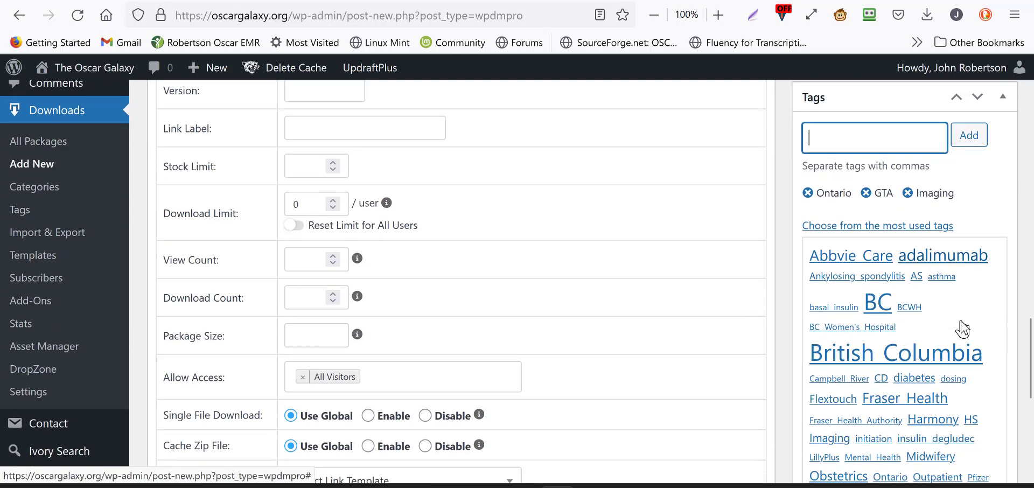
{"action": "scroll", "coordinate": [963, 328], "scroll_direction": "down", "scroll_amount": 5}
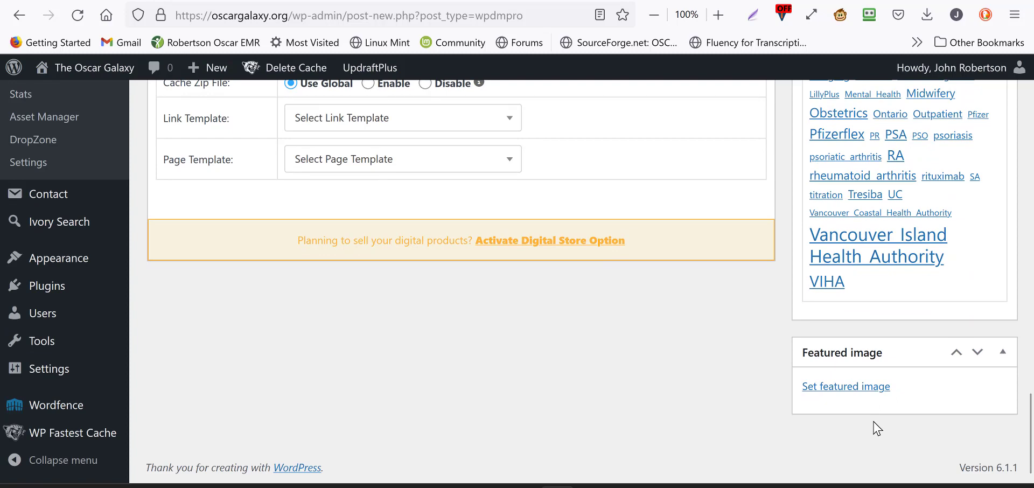
{"action": "left_click", "coordinate": [859, 395]}
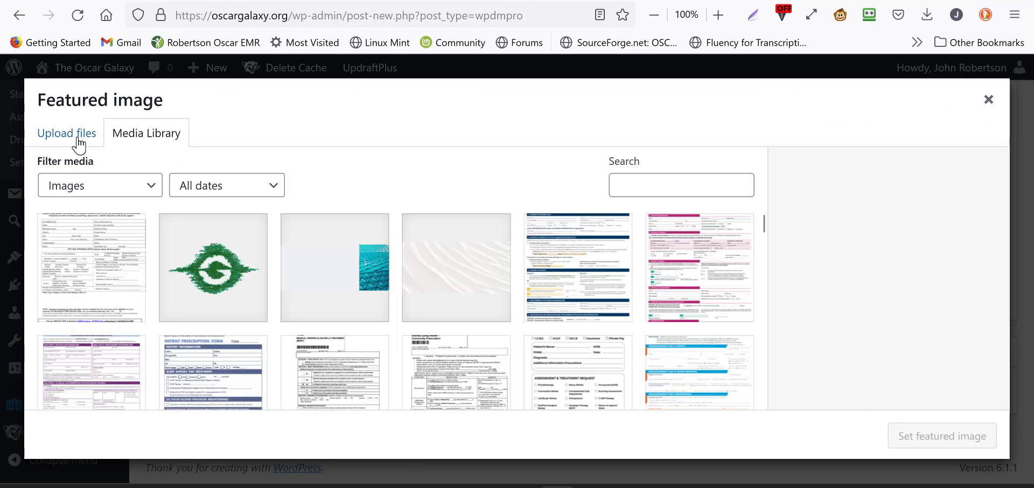
{"action": "left_click", "coordinate": [78, 144]}
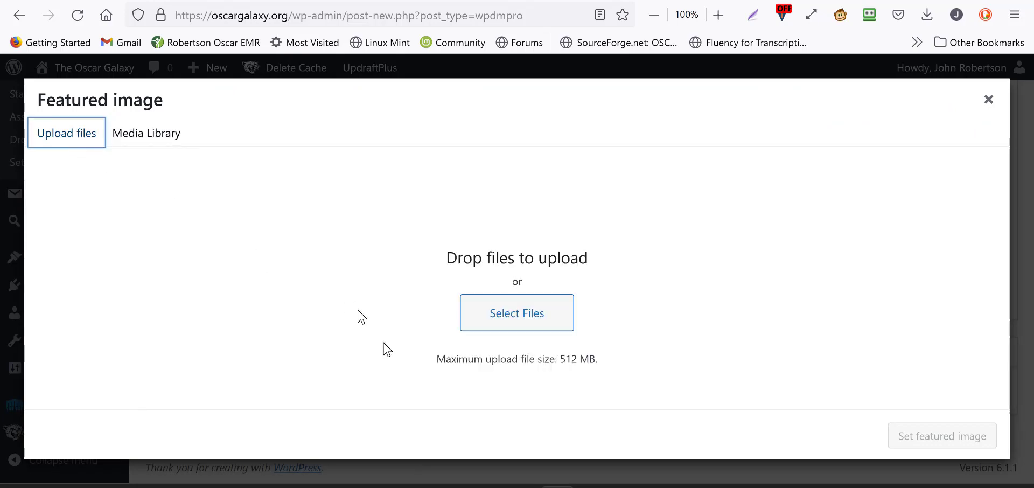
{"action": "mouse_move", "coordinate": [413, 485]}
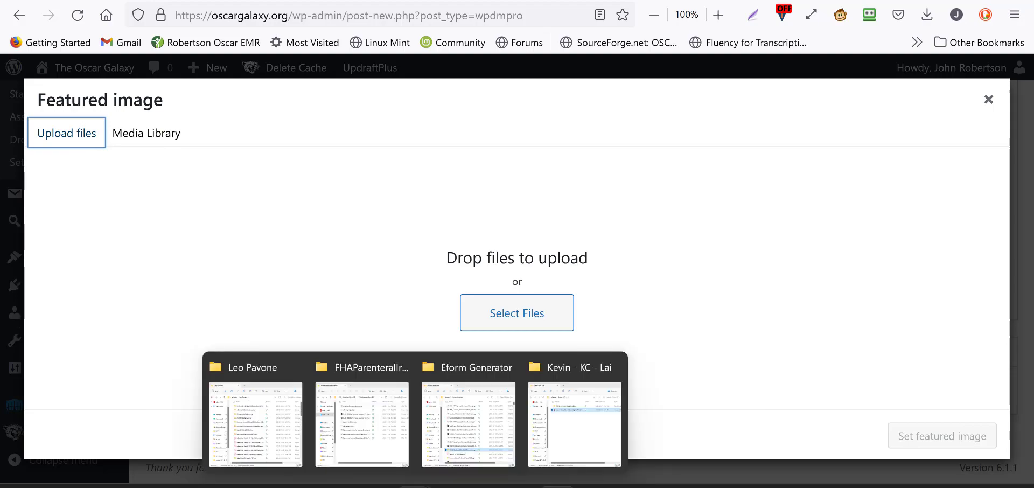
{"action": "left_click", "coordinate": [465, 379]}
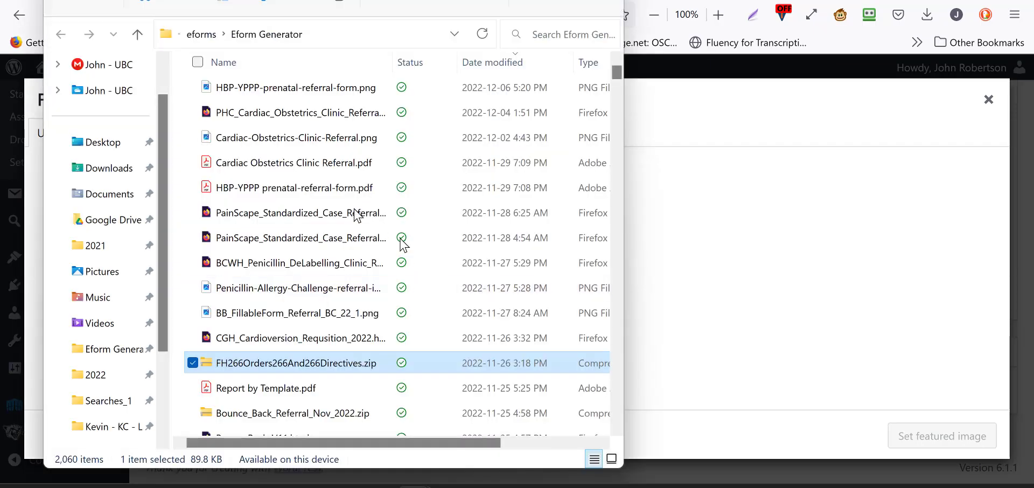
{"action": "left_click_drag", "start_coordinate": [314, 151], "coordinate": [711, 242]}
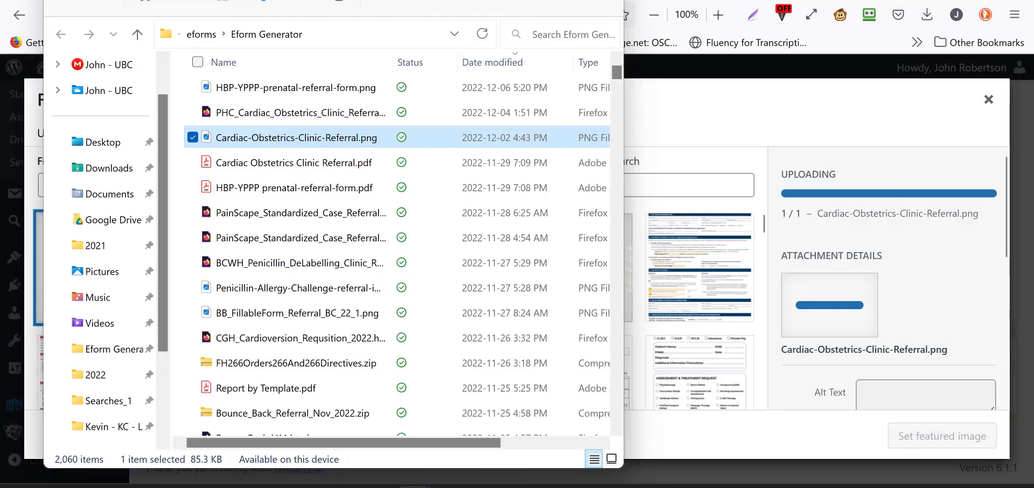
{"action": "left_click", "coordinate": [544, 1]}
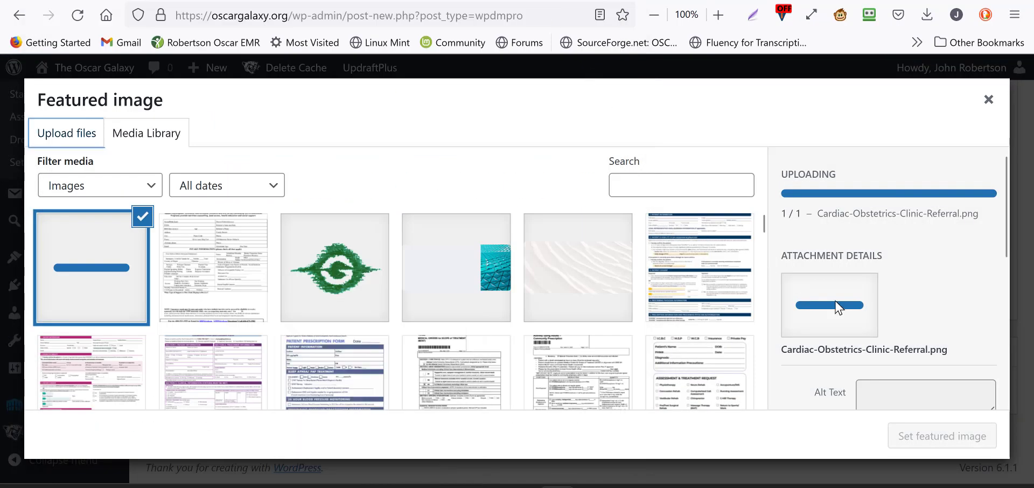
Step: Set the uploaded Cardiac Obstetrics Clinic referral picture as the package's featured image
{"action": "scroll", "coordinate": [836, 306], "scroll_direction": "down", "scroll_amount": 1}
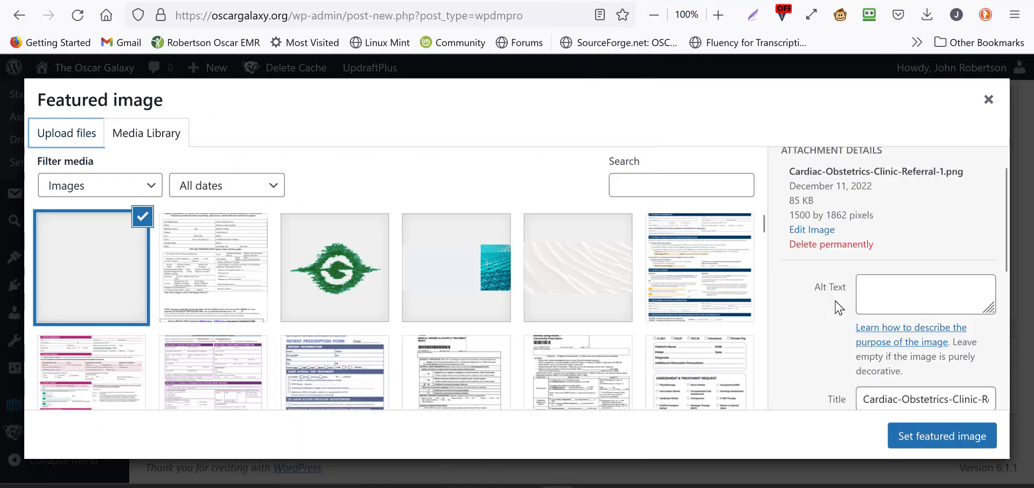
{"action": "left_click", "coordinate": [941, 441]}
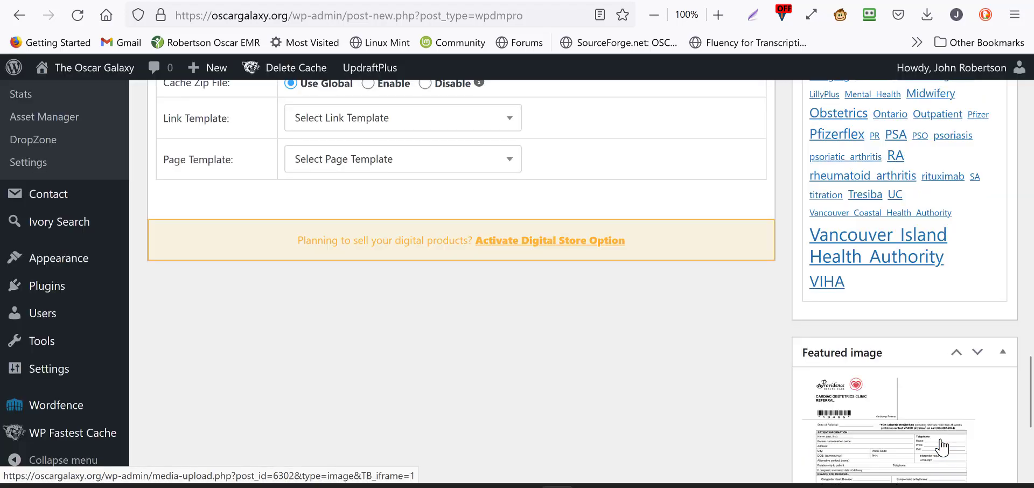
{"action": "scroll", "coordinate": [963, 421], "scroll_direction": "down", "scroll_amount": 4}
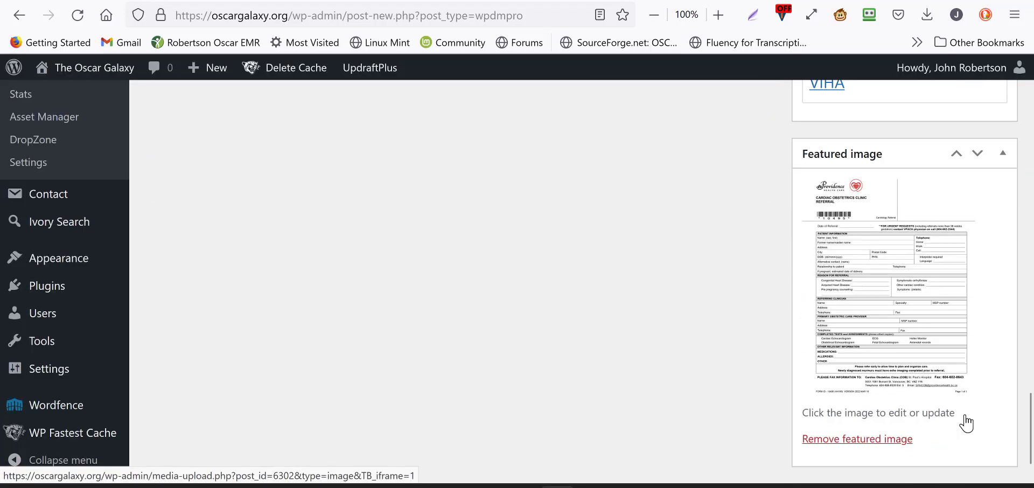
Step: Publish the A New eForm Ontario Imaging 2022 package and return to the top of its edit page
{"action": "scroll", "coordinate": [738, 384], "scroll_direction": "up", "scroll_amount": 6}
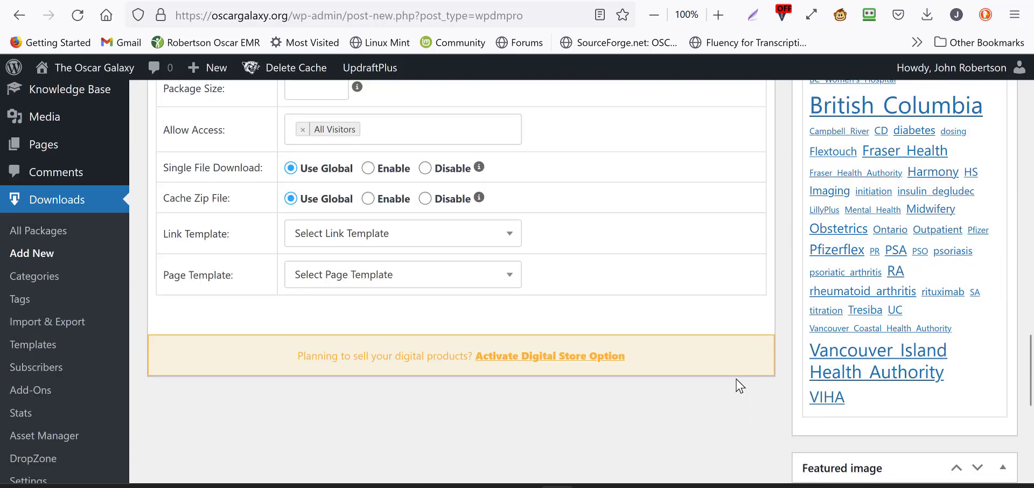
{"action": "scroll", "coordinate": [738, 384], "scroll_direction": "up", "scroll_amount": 8}
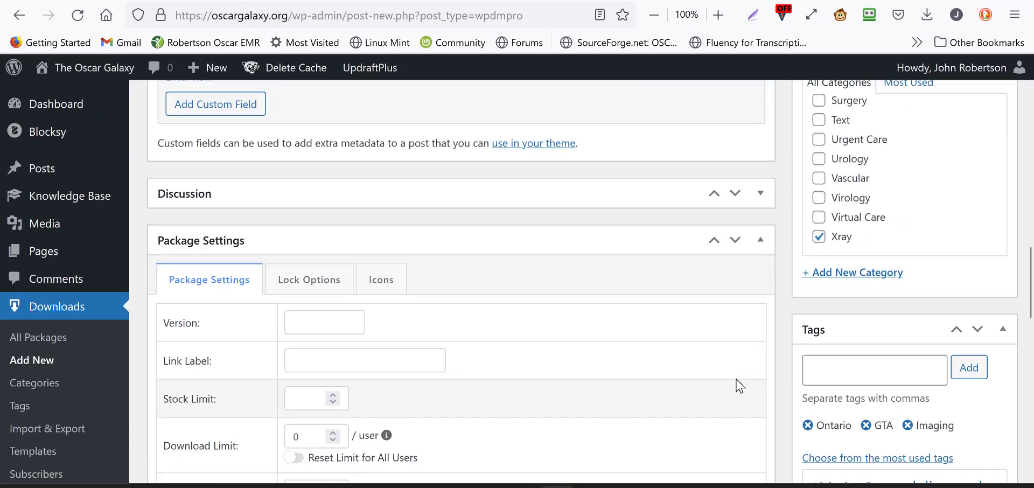
{"action": "scroll", "coordinate": [738, 383], "scroll_direction": "up", "scroll_amount": 2}
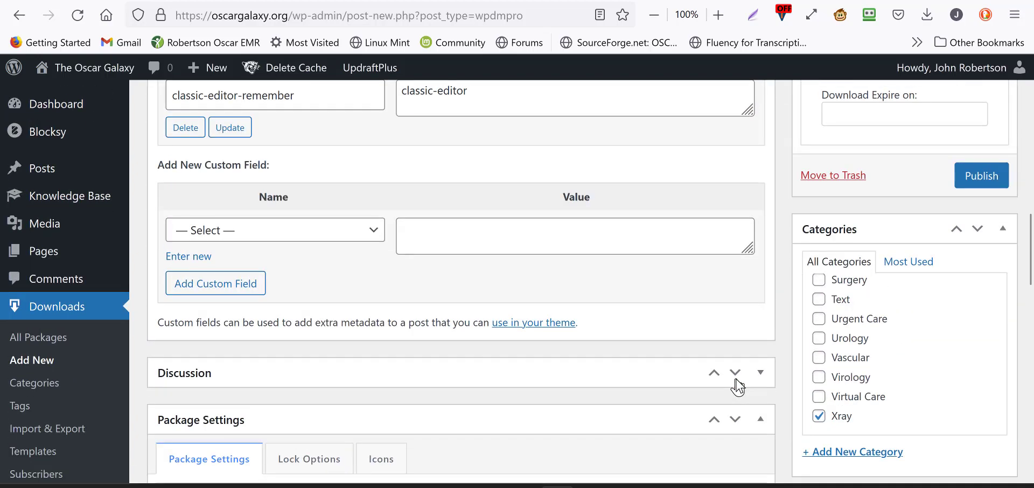
{"action": "left_click", "coordinate": [977, 184]}
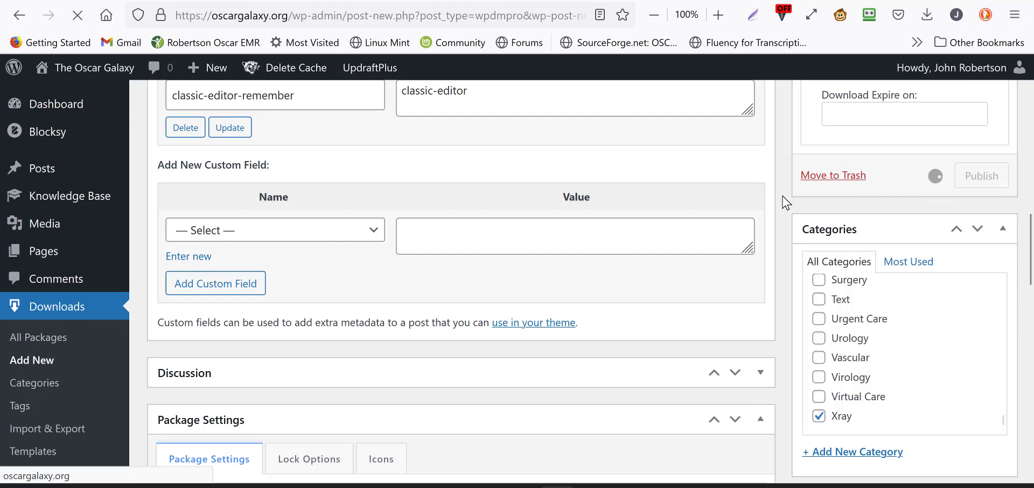
{"action": "scroll", "coordinate": [784, 203], "scroll_direction": "up", "scroll_amount": 1}
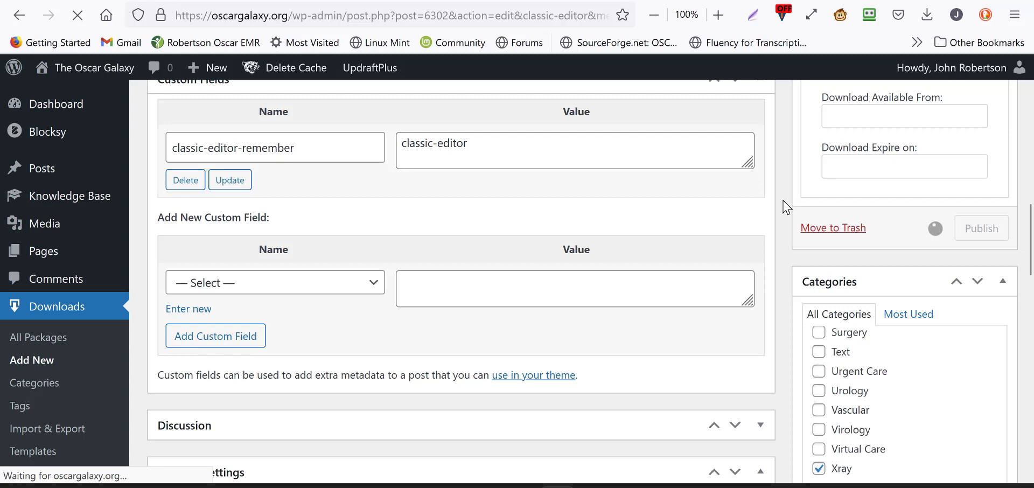
{"action": "scroll", "coordinate": [785, 206], "scroll_direction": "up", "scroll_amount": 3}
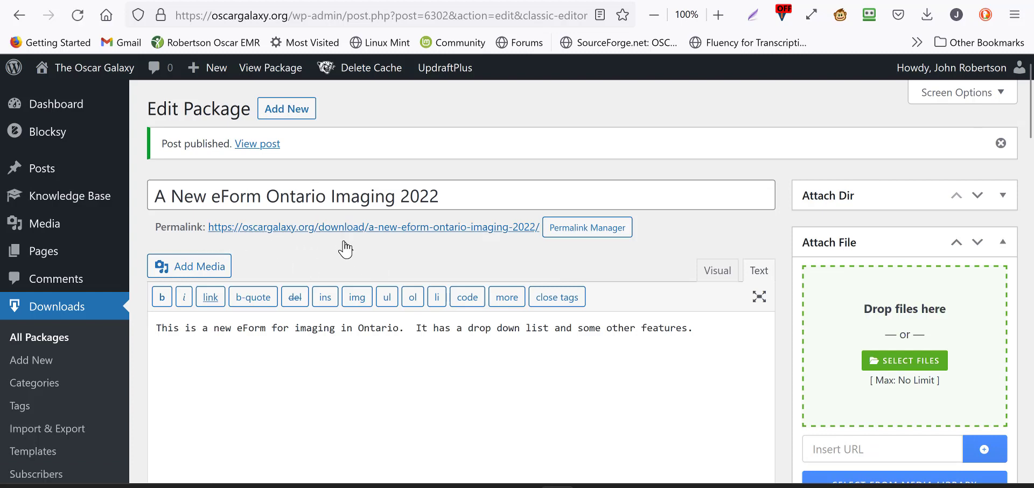
Step: View the published package through its permalink, select its web address and close the page
{"action": "left_click", "coordinate": [382, 232]}
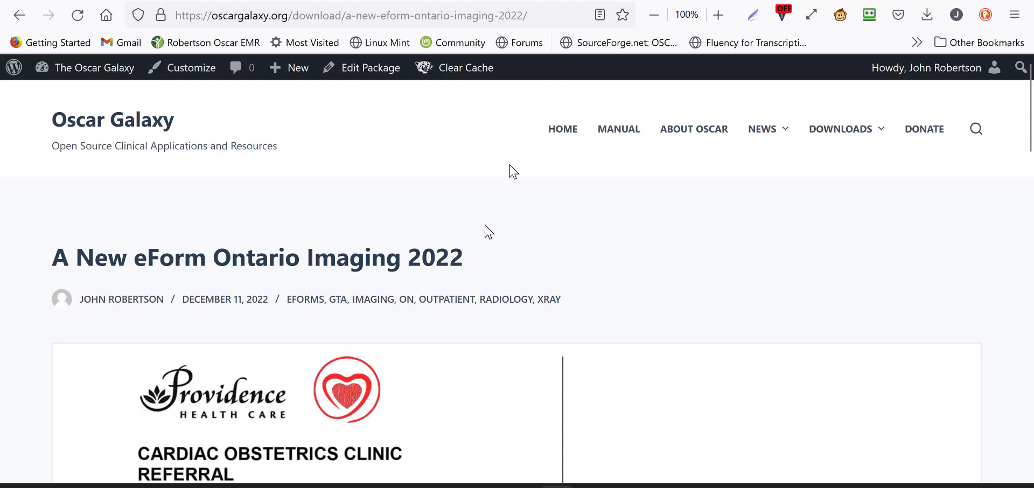
{"action": "left_click_drag", "start_coordinate": [544, 16], "coordinate": [174, 17]}
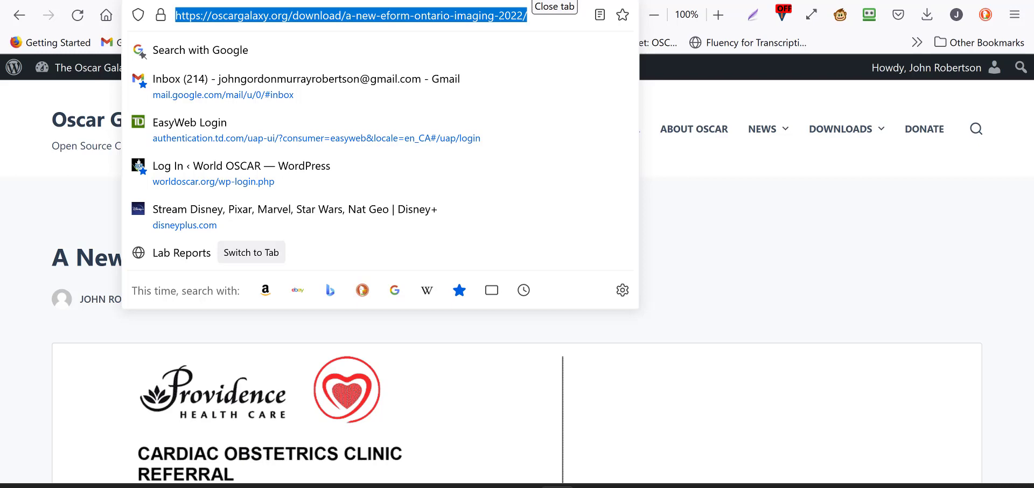
{"action": "left_click", "coordinate": [530, 1]}
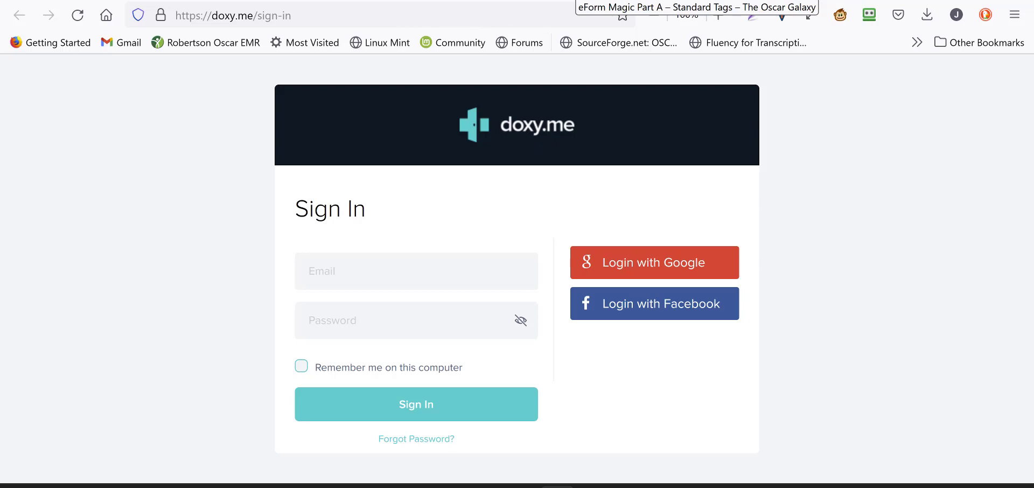
Step: Switch to the open eForm Magic Part A page and go back through its history to the Oscar Galaxy login page
{"action": "left_click", "coordinate": [575, 0]}
{"action": "scroll", "coordinate": [221, 118], "scroll_direction": "up", "scroll_amount": 8}
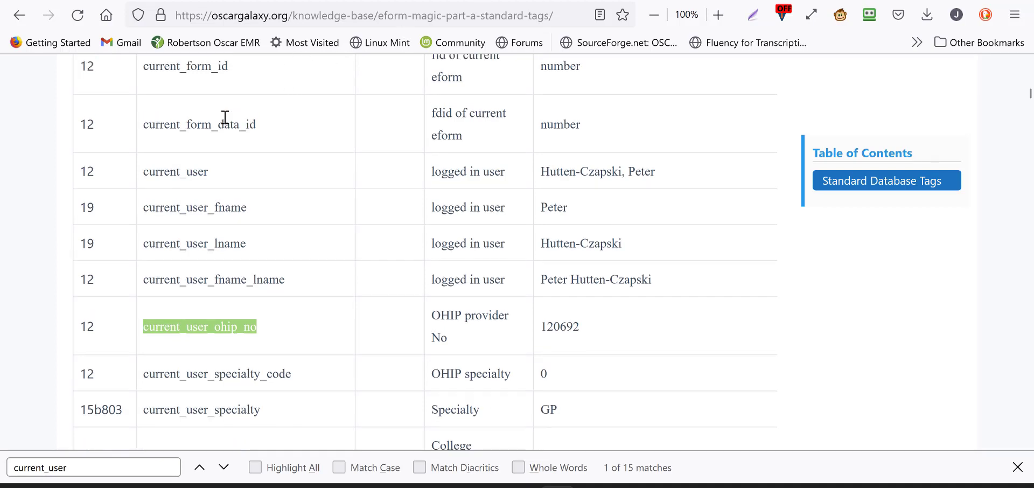
{"action": "left_click", "coordinate": [19, 20]}
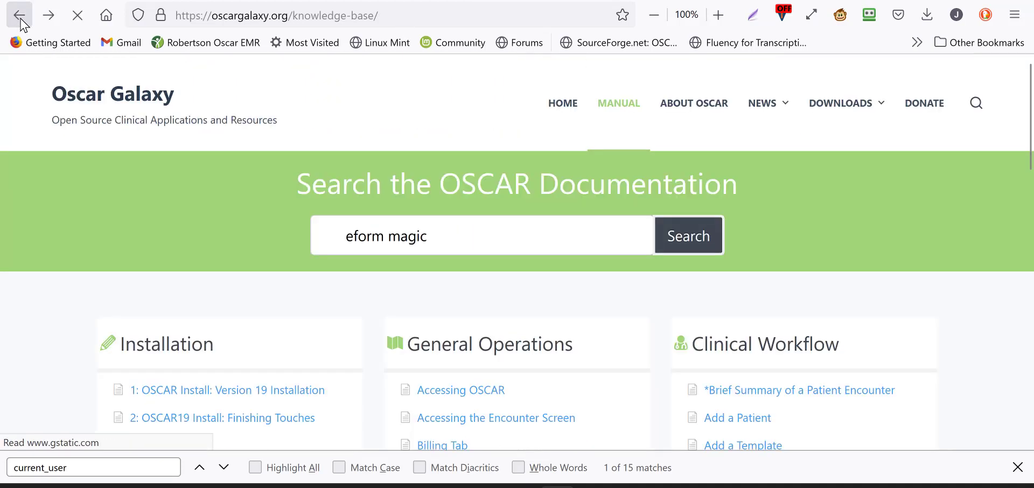
{"action": "left_click", "coordinate": [20, 21]}
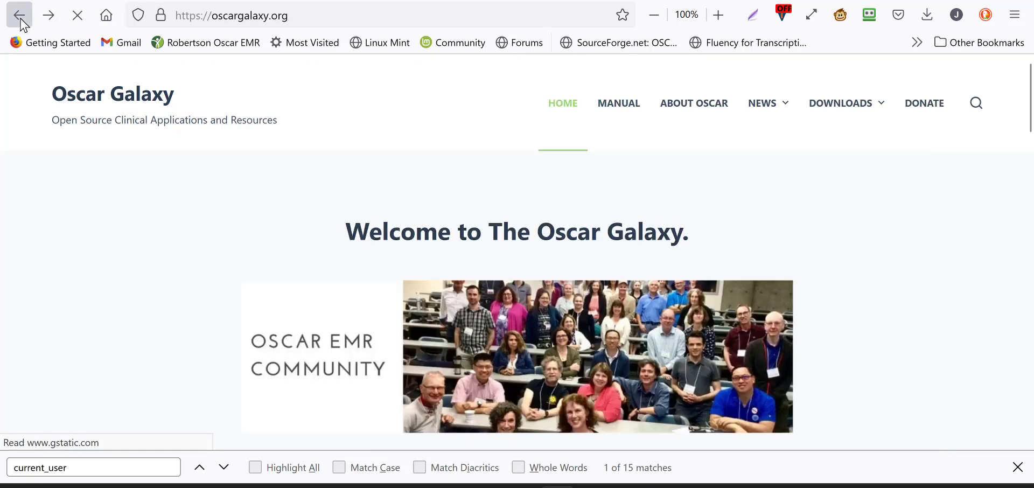
{"action": "left_click", "coordinate": [20, 21]}
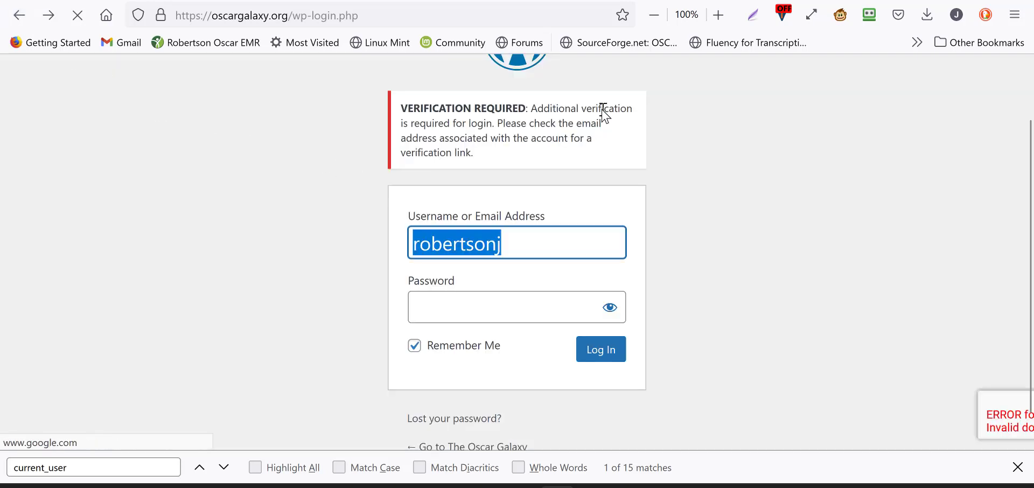
Step: Fill in the saved username and account password with RoboForm and log in to the site
{"action": "left_click", "coordinate": [870, 19]}
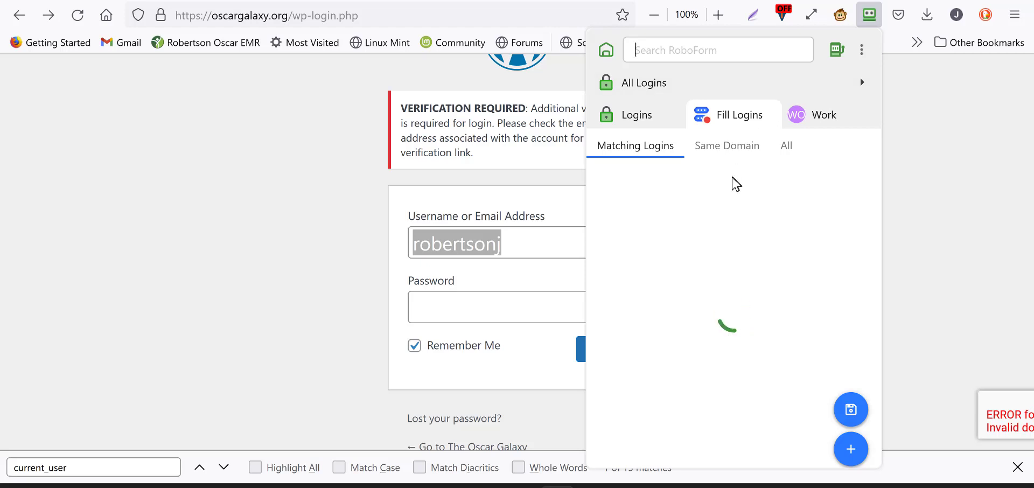
{"action": "left_click", "coordinate": [748, 183]}
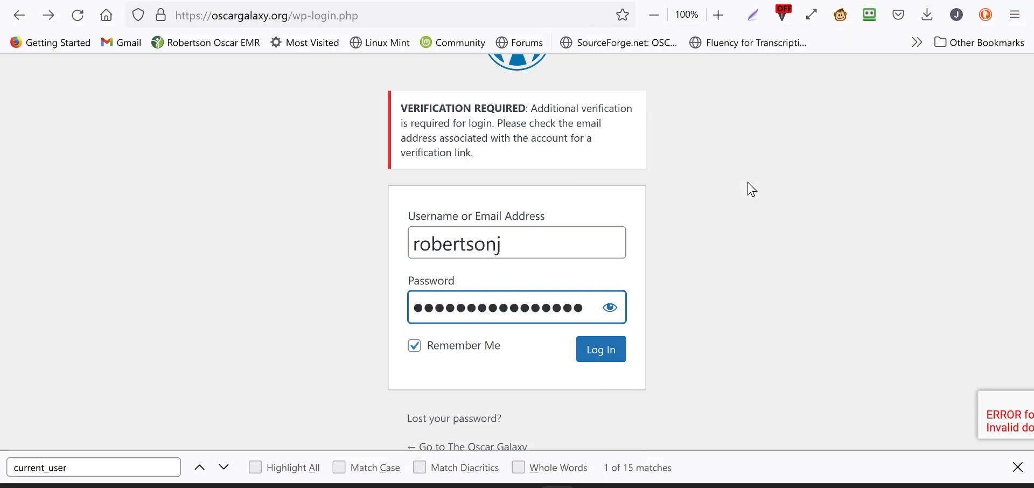
{"action": "left_click", "coordinate": [614, 353]}
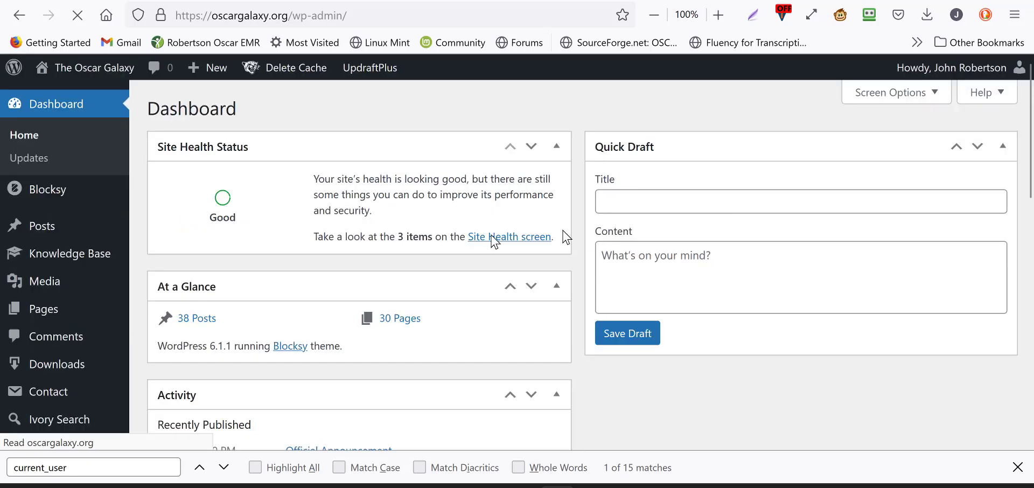
Step: Open the A New eForm Ontario Imaging 2022 package from the list of all packages and follow its permalink
{"action": "mouse_move", "coordinate": [75, 372]}
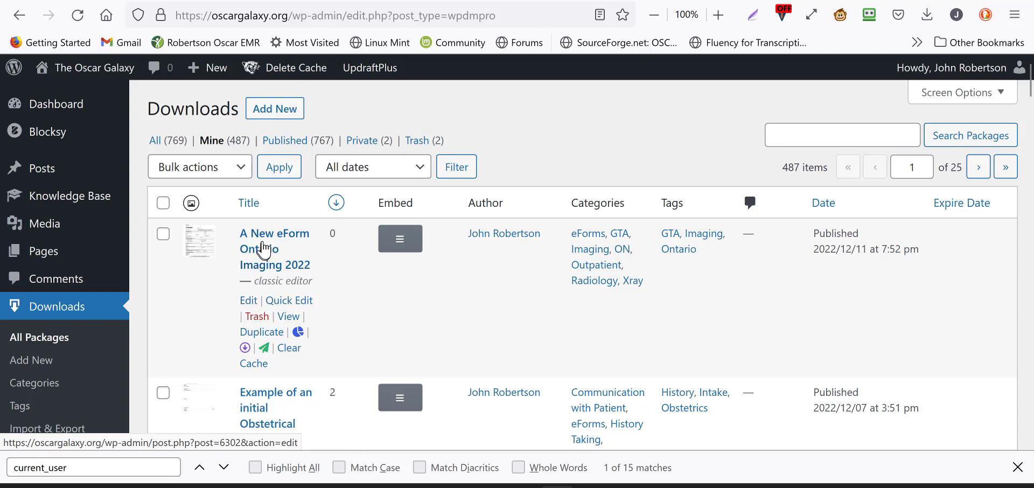
{"action": "left_click", "coordinate": [263, 241]}
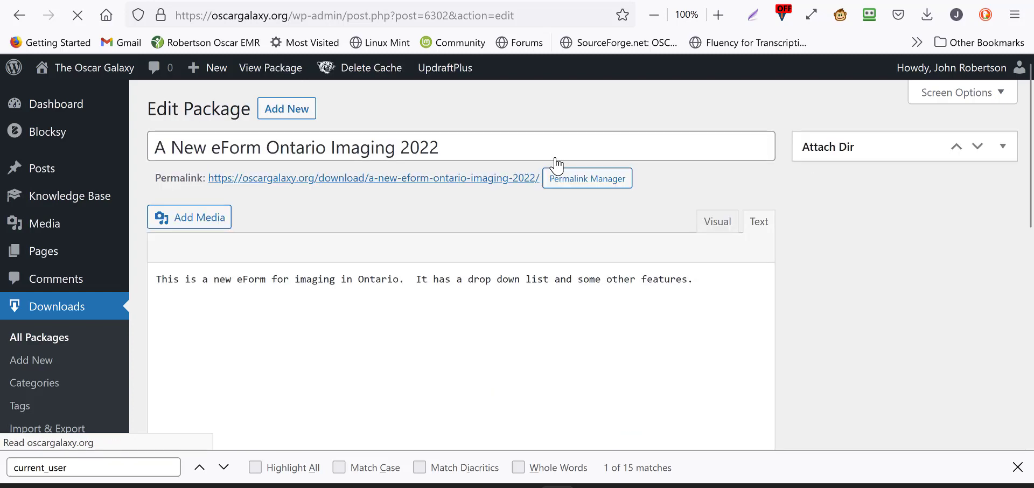
{"action": "left_click", "coordinate": [467, 184]}
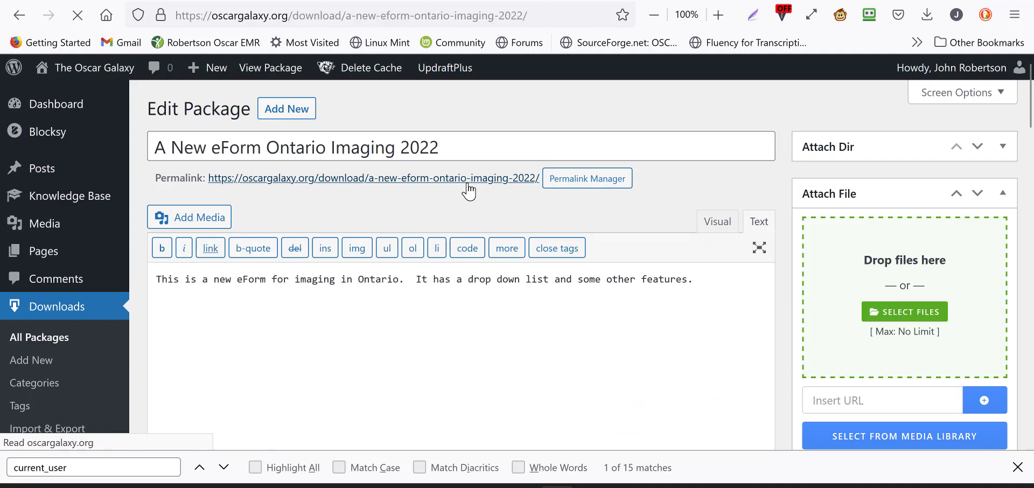
Step: Review the published page's featured image, description, attached file, download details and tags
{"action": "scroll", "coordinate": [468, 190], "scroll_direction": "down", "scroll_amount": 12}
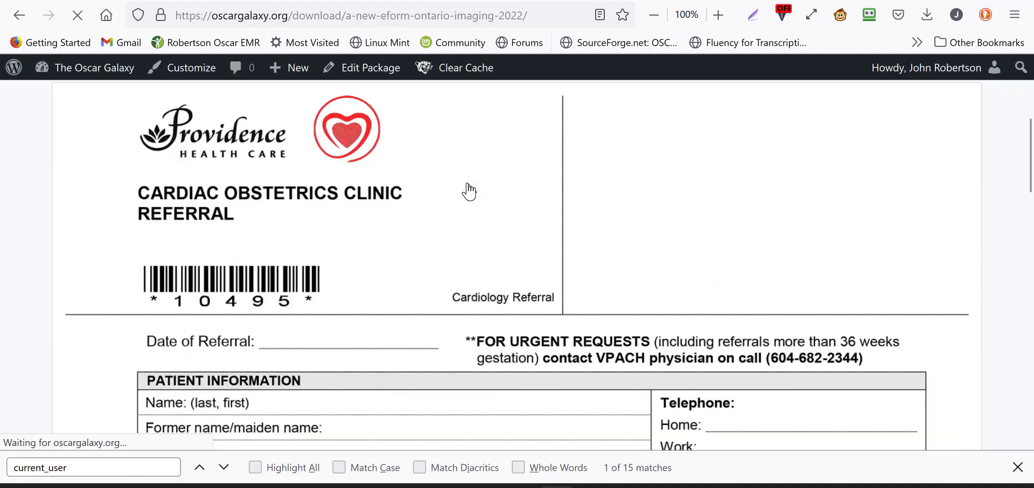
{"action": "scroll", "coordinate": [469, 190], "scroll_direction": "down", "scroll_amount": 6}
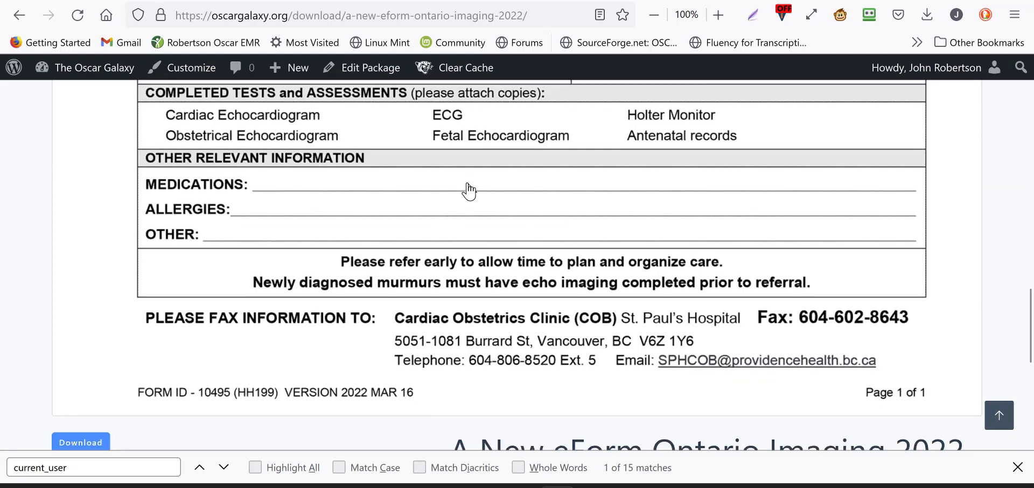
{"action": "scroll", "coordinate": [469, 189], "scroll_direction": "down", "scroll_amount": 3}
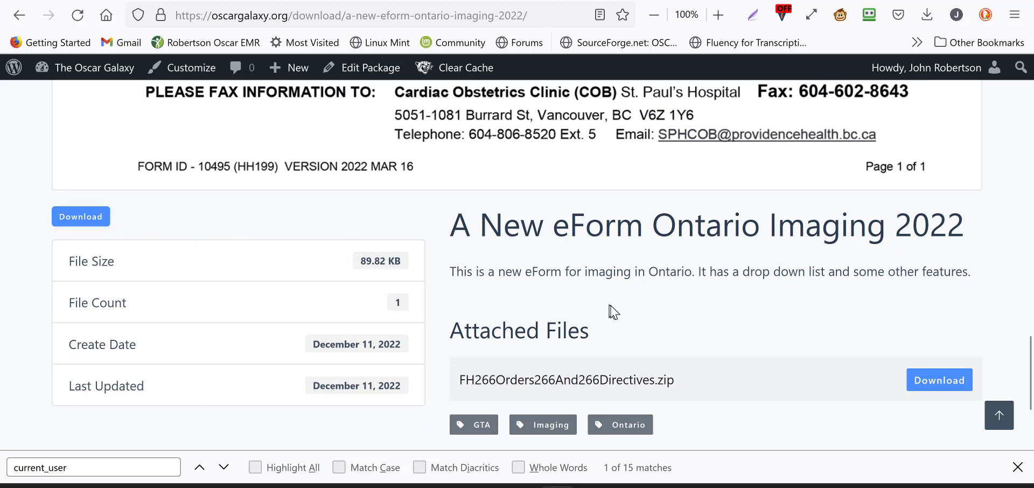
{"action": "scroll", "coordinate": [914, 327], "scroll_direction": "down", "scroll_amount": 2}
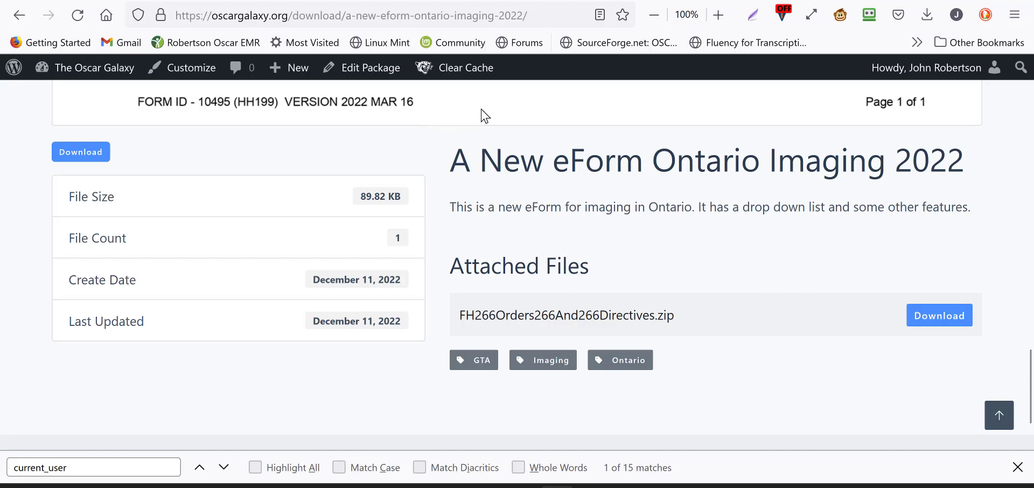
{"action": "scroll", "coordinate": [485, 116], "scroll_direction": "up", "scroll_amount": 6}
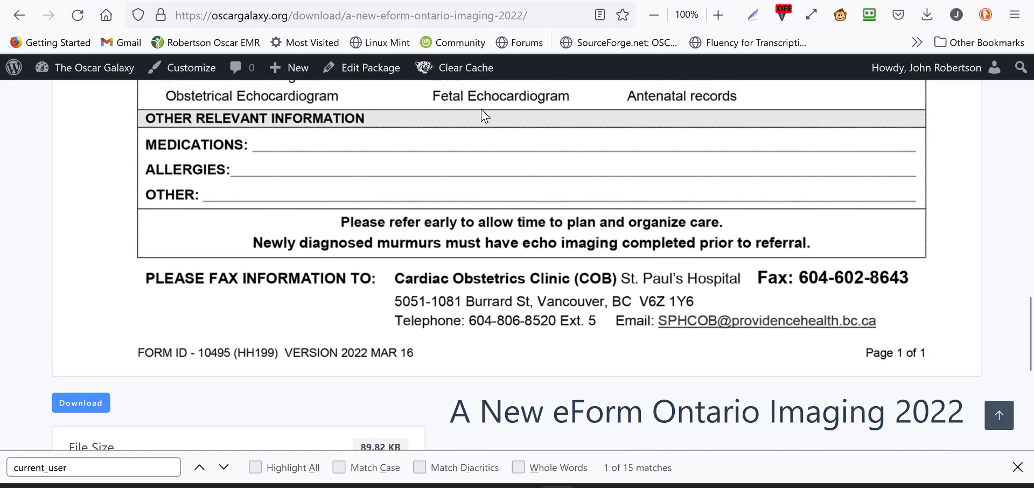
Step: Return to the site dashboard, list all download packages and move the A New eForm Ontario Imaging 2022 package to the trash
{"action": "scroll", "coordinate": [481, 113], "scroll_direction": "up", "scroll_amount": 10}
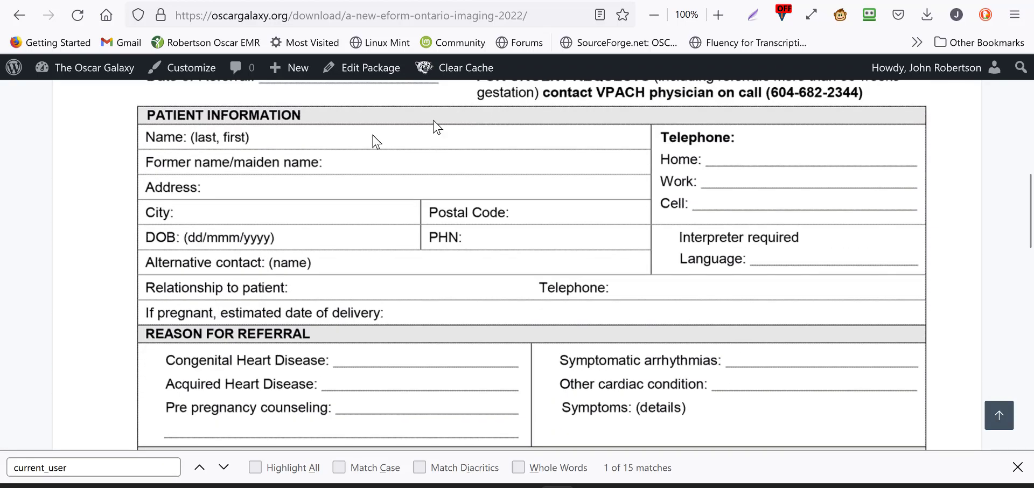
{"action": "mouse_move", "coordinate": [90, 70]}
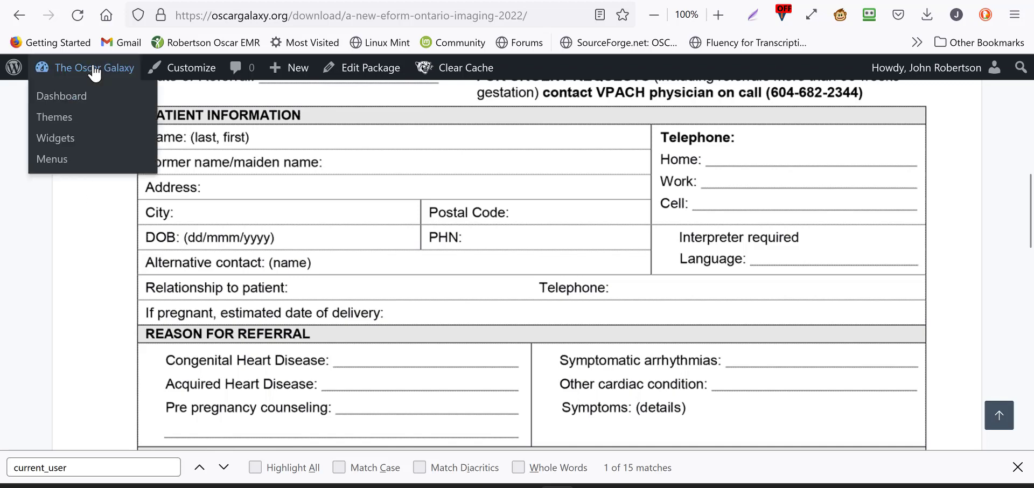
{"action": "left_click", "coordinate": [77, 101]}
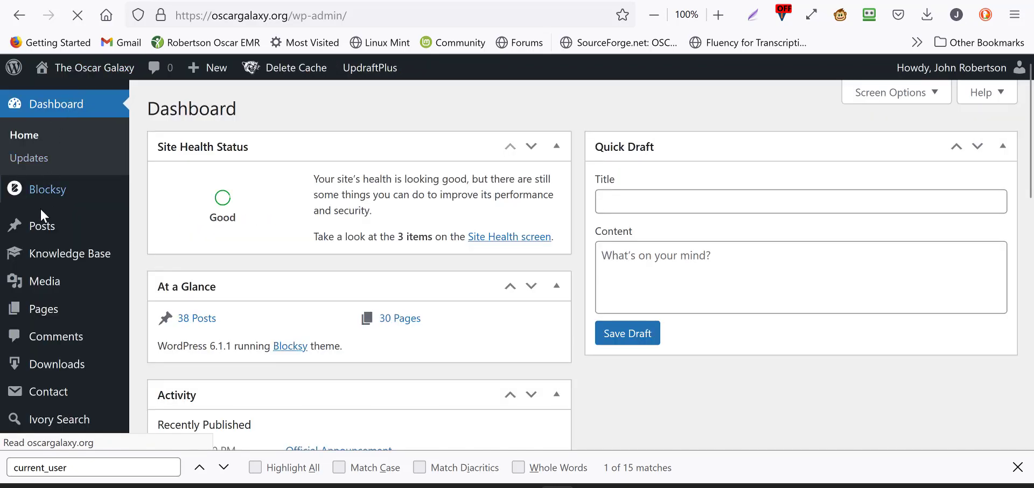
{"action": "mouse_move", "coordinate": [70, 363]}
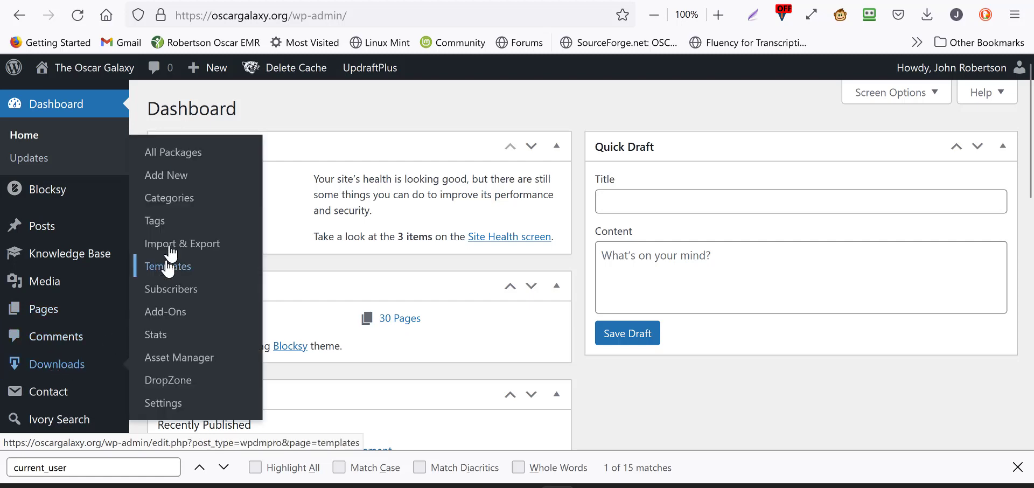
{"action": "left_click", "coordinate": [196, 161]}
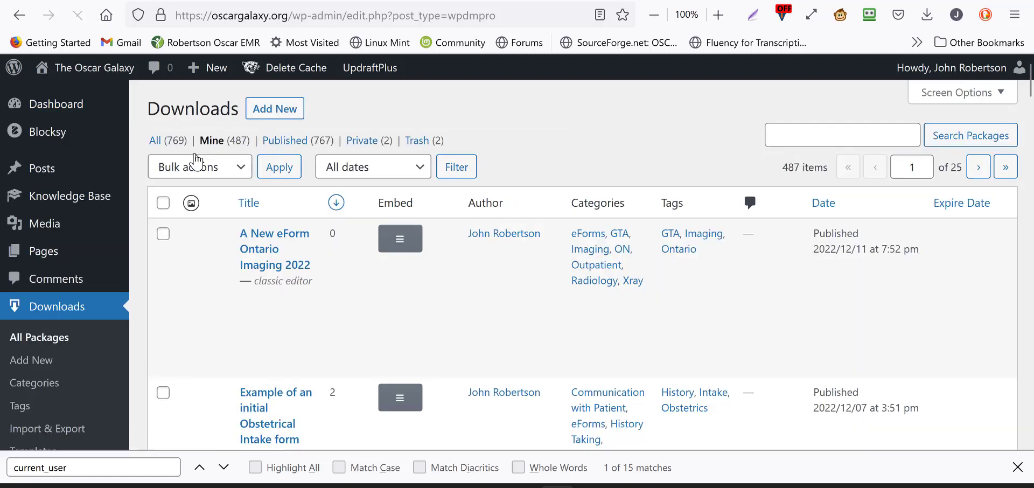
{"action": "mouse_move", "coordinate": [255, 264]}
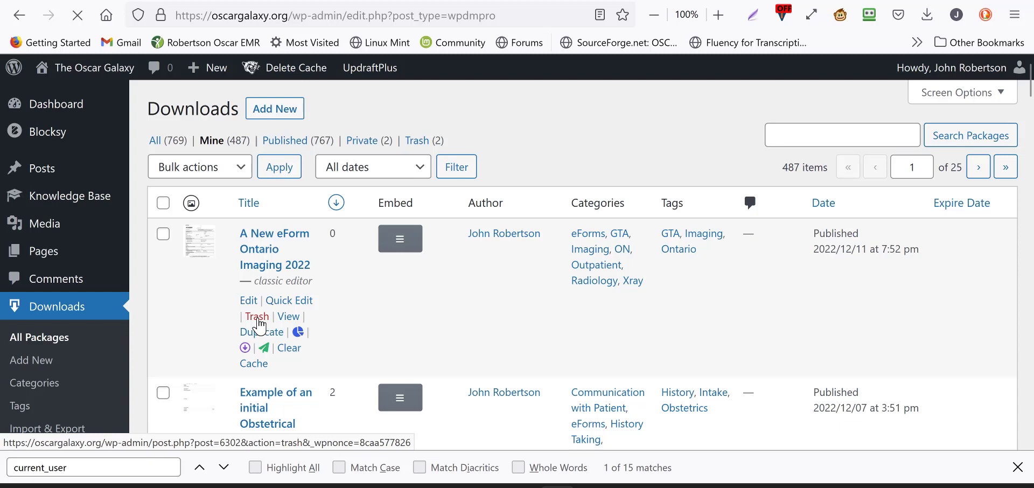
{"action": "left_click", "coordinate": [258, 321]}
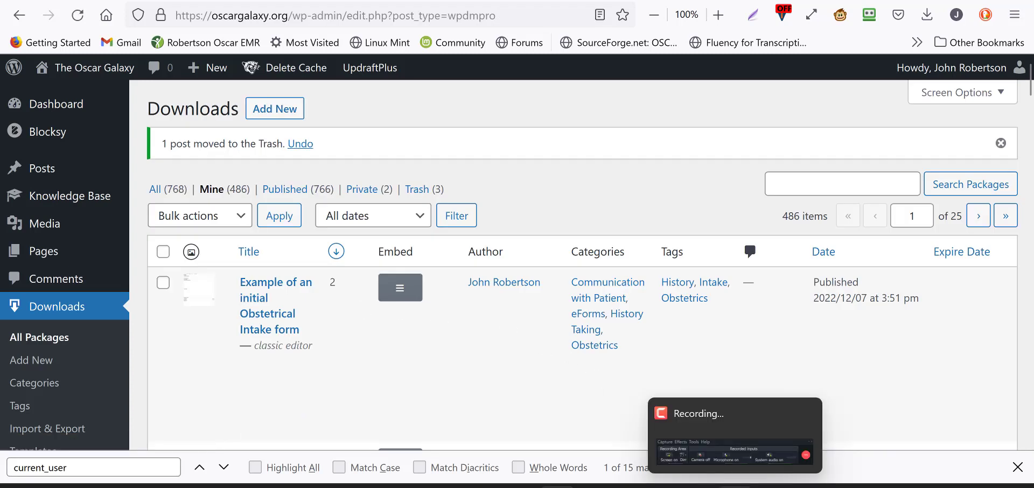
{"action": "left_click", "coordinate": [779, 468]}
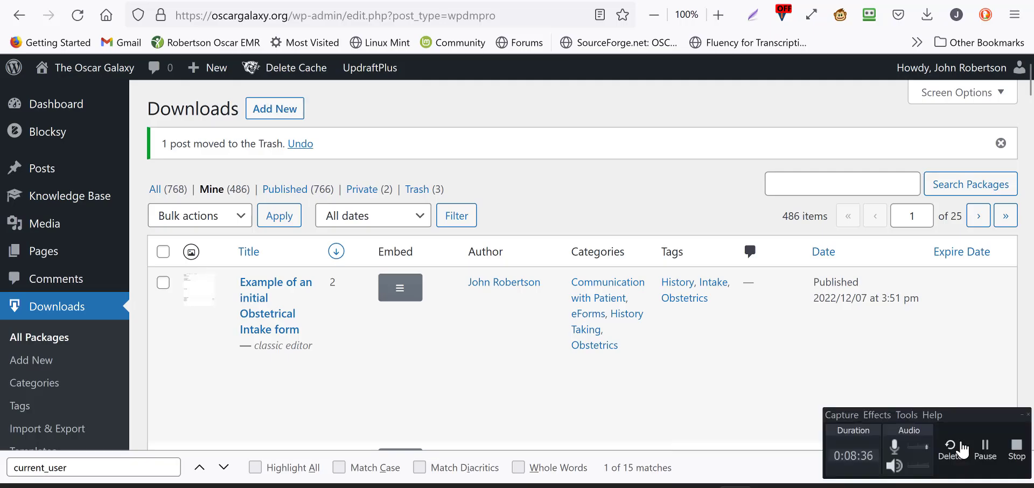